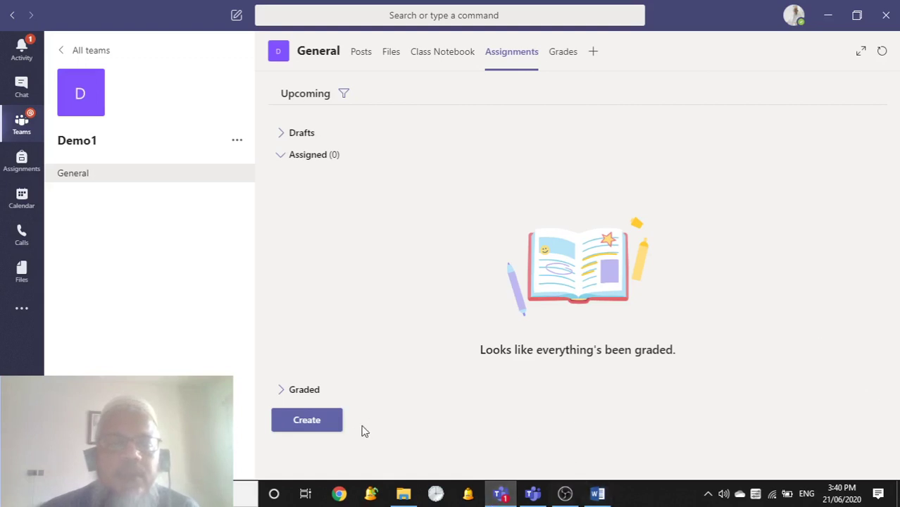
- Create a new assignment in the Demo1 team and title it "Essay no.1"
left_click(308, 420)
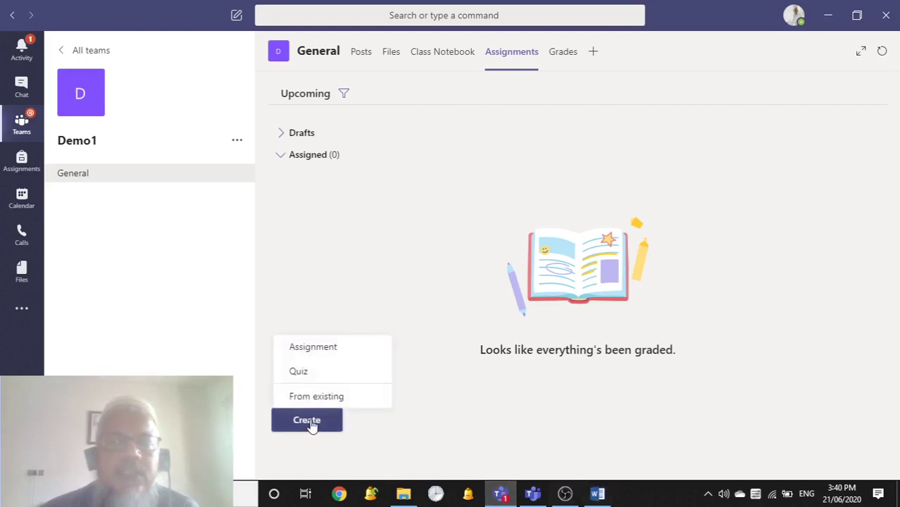
left_click(314, 354)
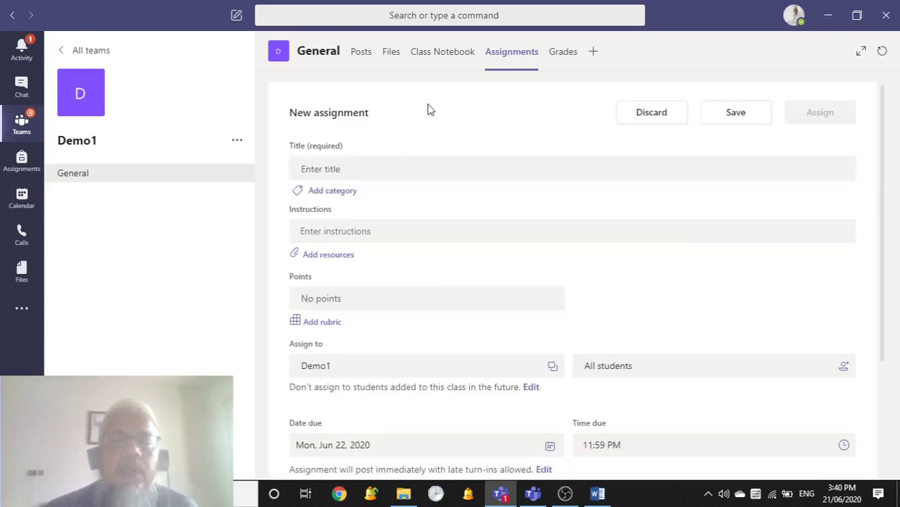
left_click(347, 168)
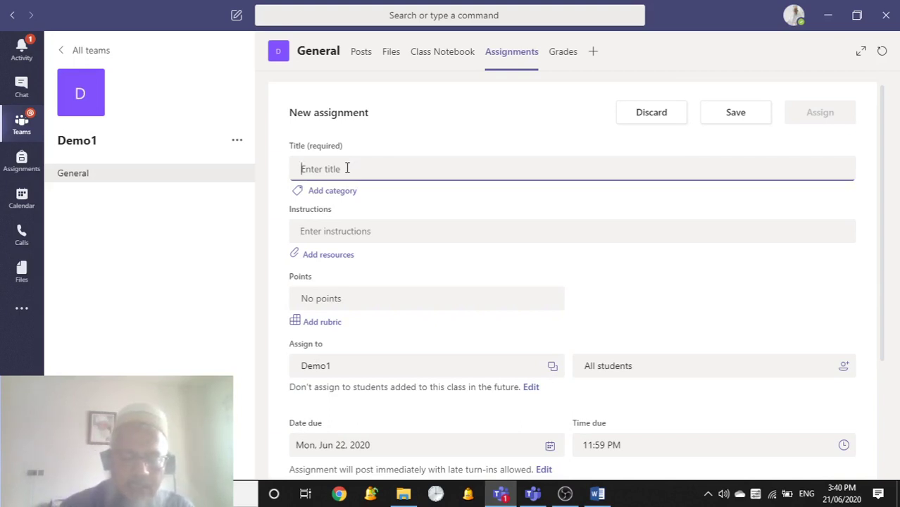
type("Ess")
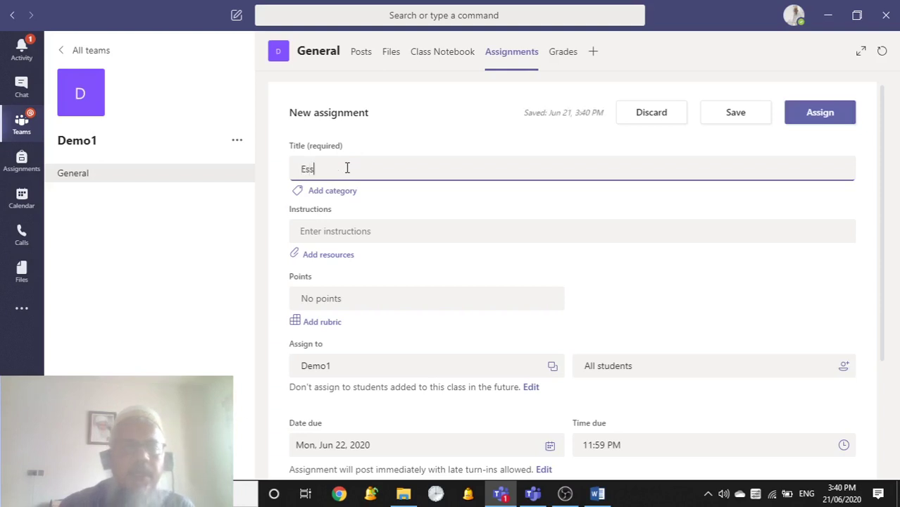
type("ay ")
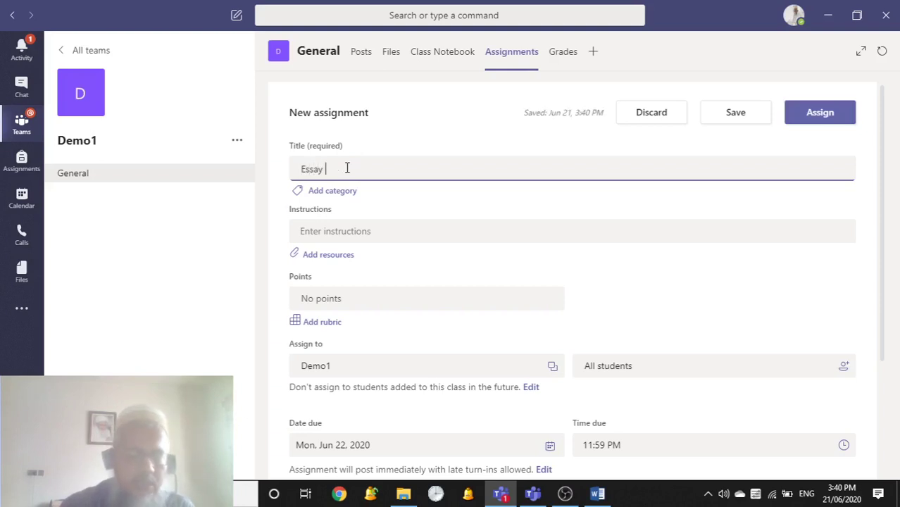
type("no")
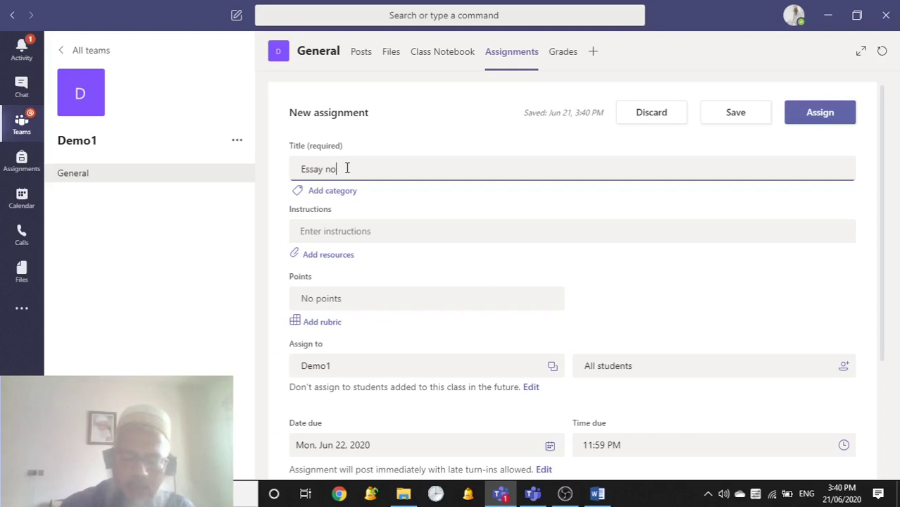
type(".1")
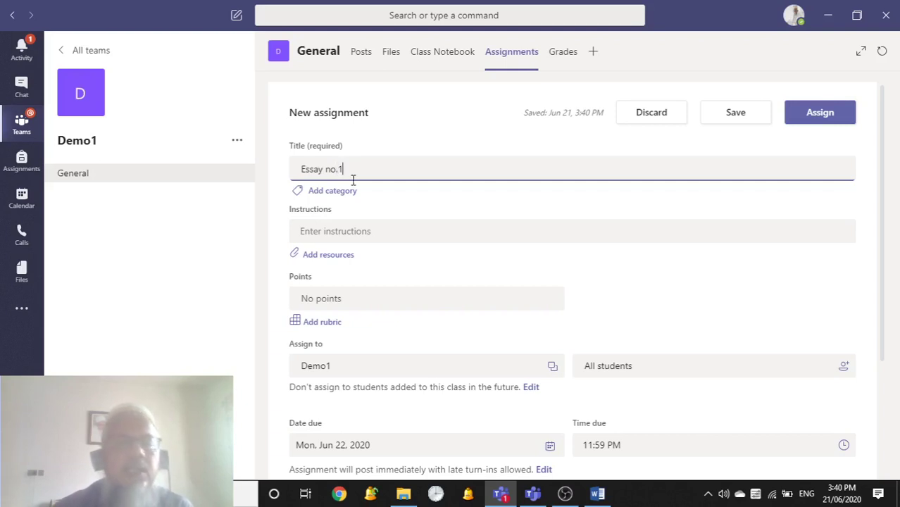
- Enter the assignment instructions "Please write in the attached file only"
left_click(321, 232)
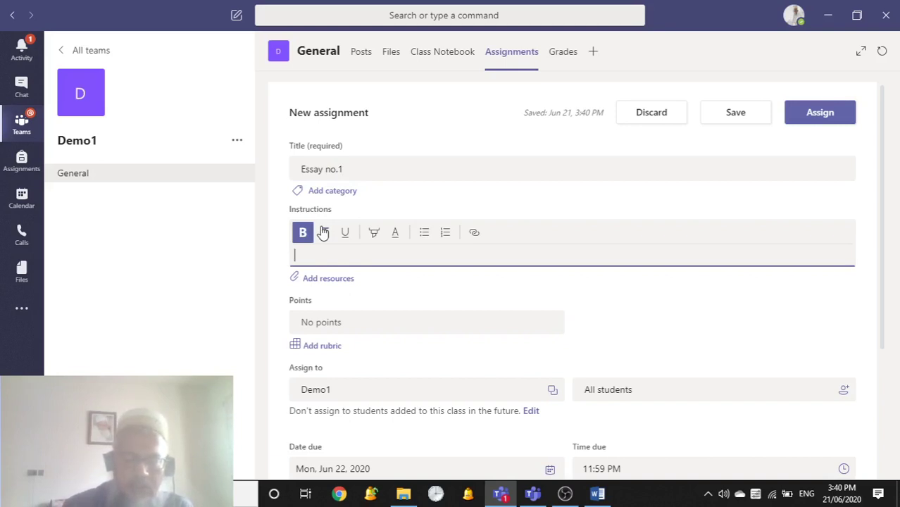
type("Please")
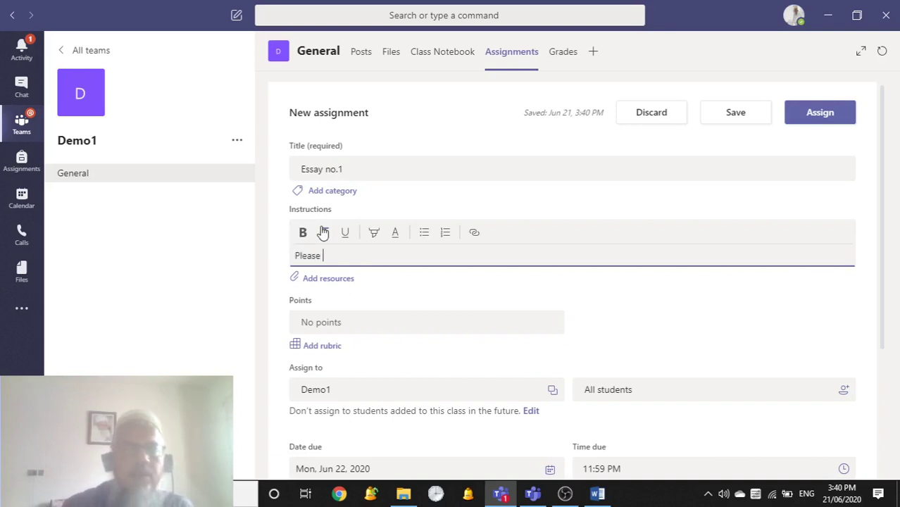
type(" write ")
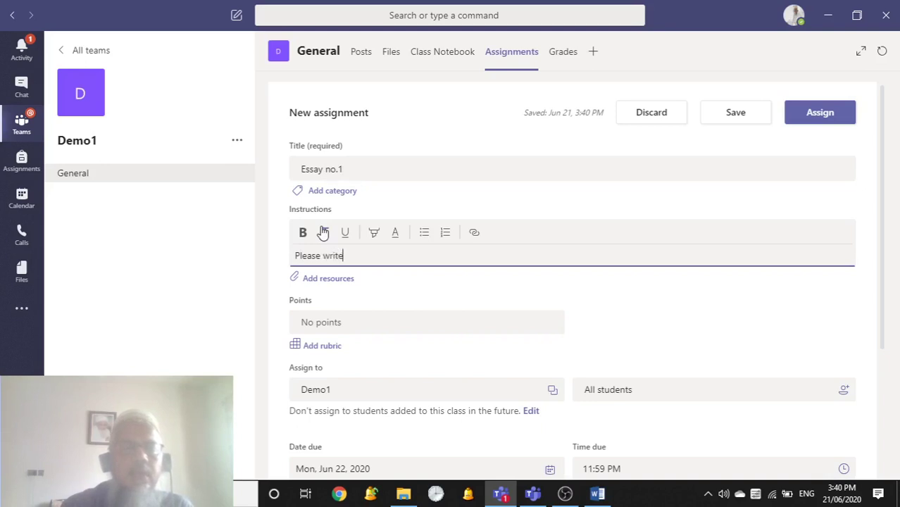
type("in the attached ")
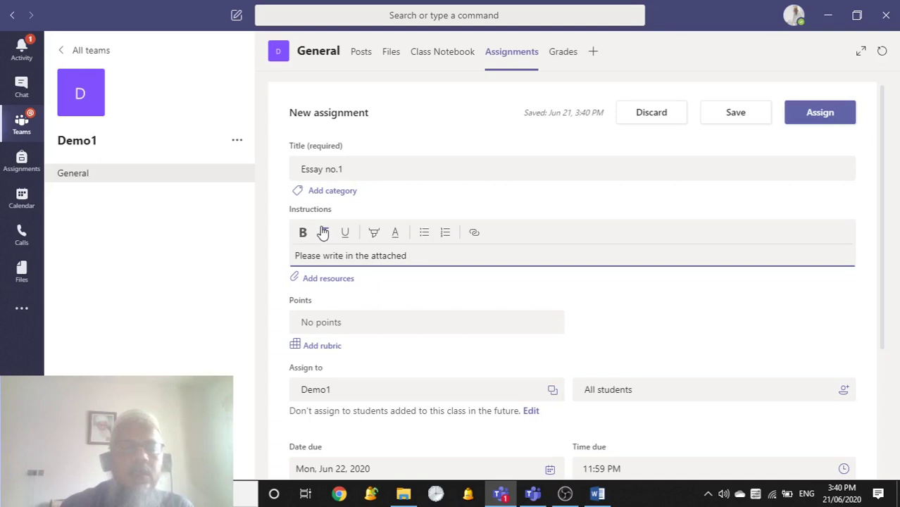
type("file only")
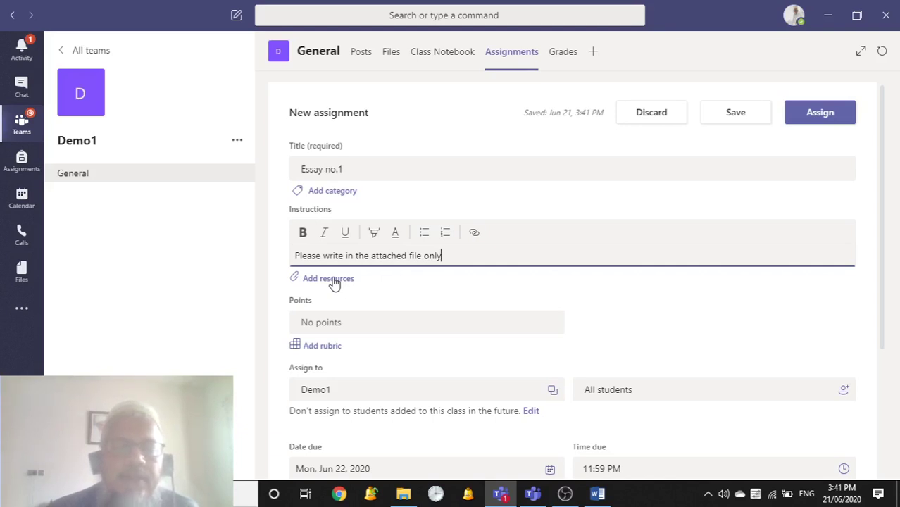
- Attach the Word file "online Learning Life" from this device's Desktop folder and let students edit their own copy
left_click(334, 282)
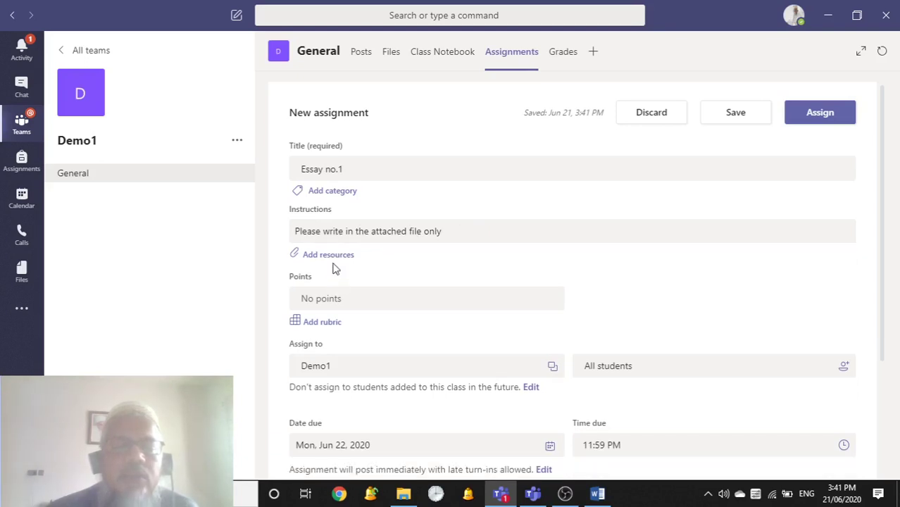
left_click(334, 255)
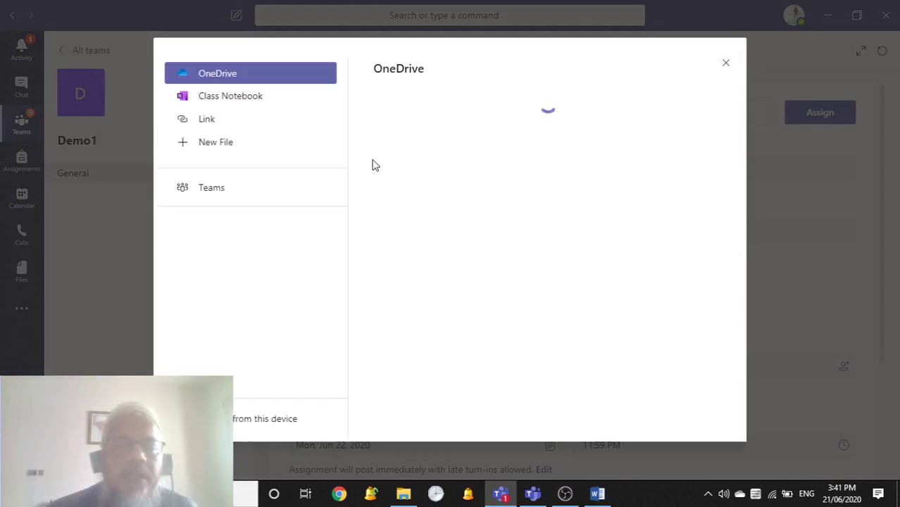
left_click(241, 425)
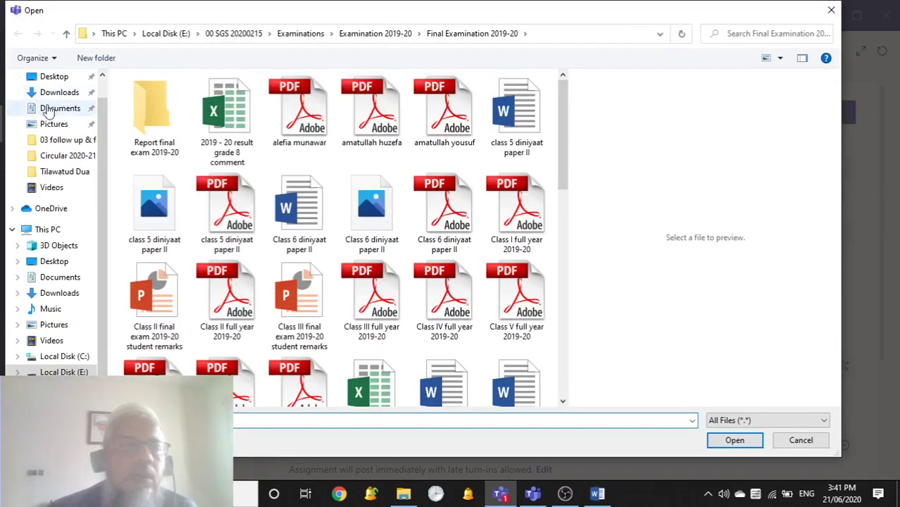
left_click(56, 76)
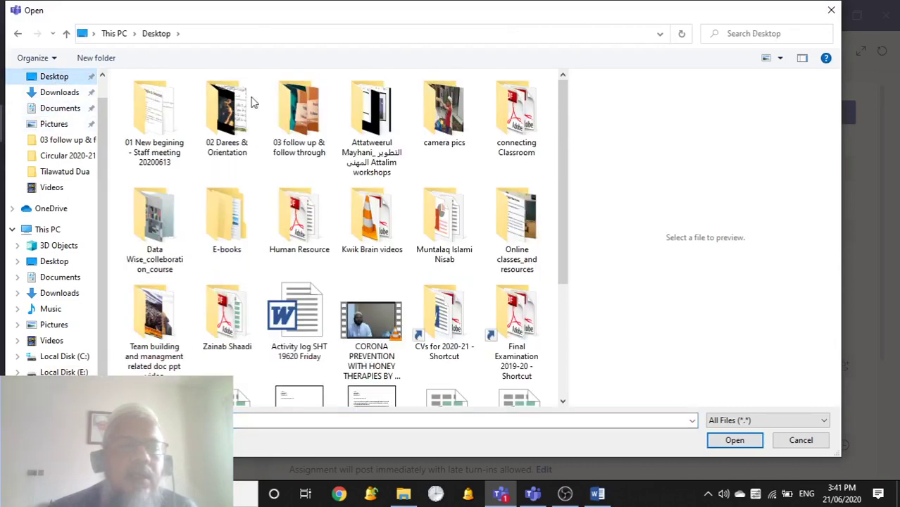
left_click_drag(558, 133, 558, 238)
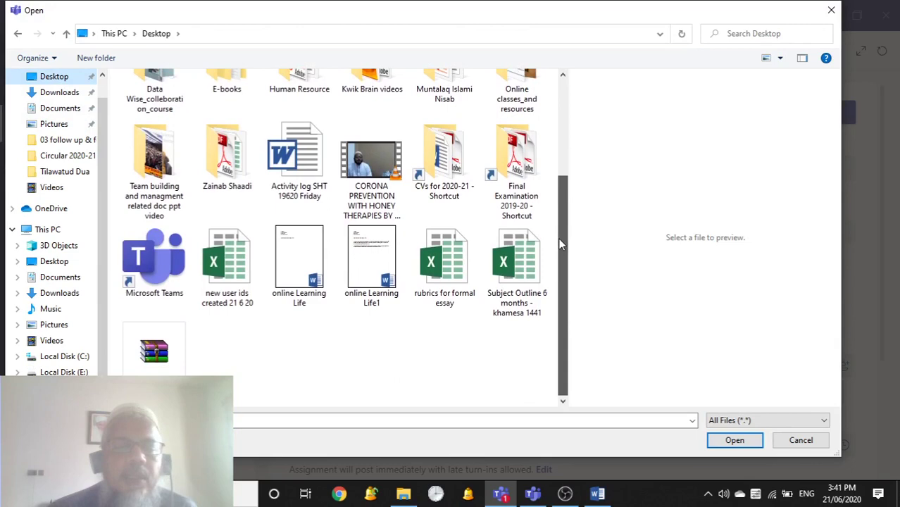
left_click(298, 253)
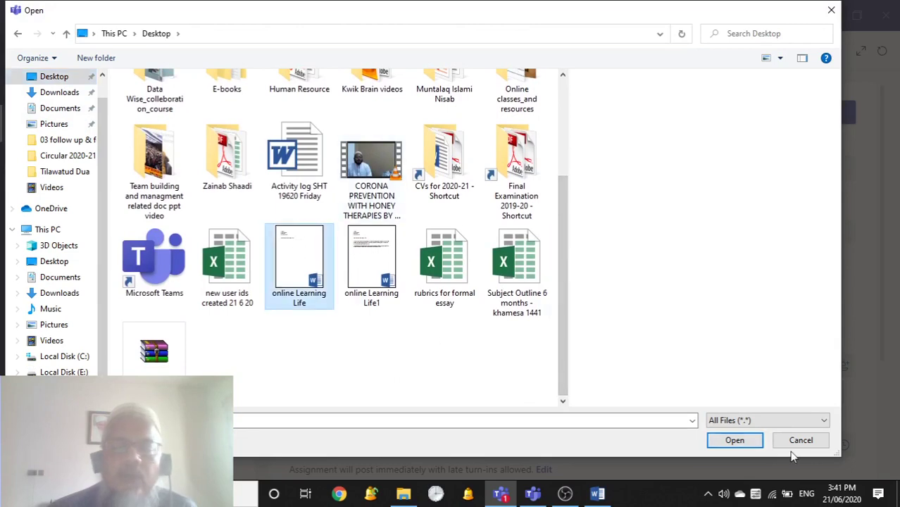
left_click(735, 441)
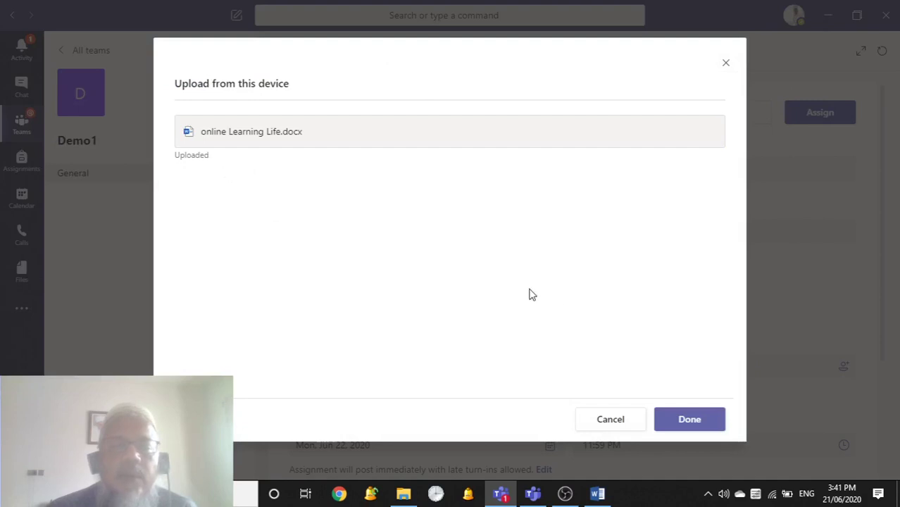
left_click(684, 420)
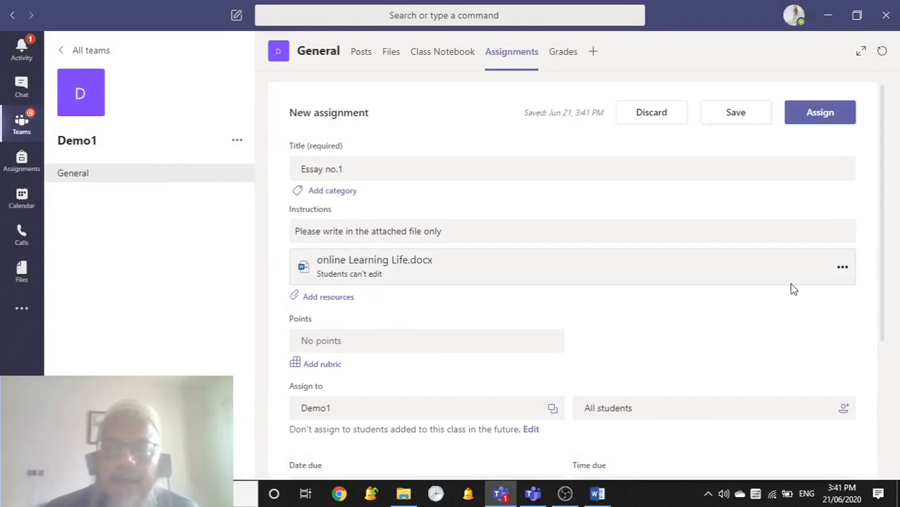
left_click(842, 269)
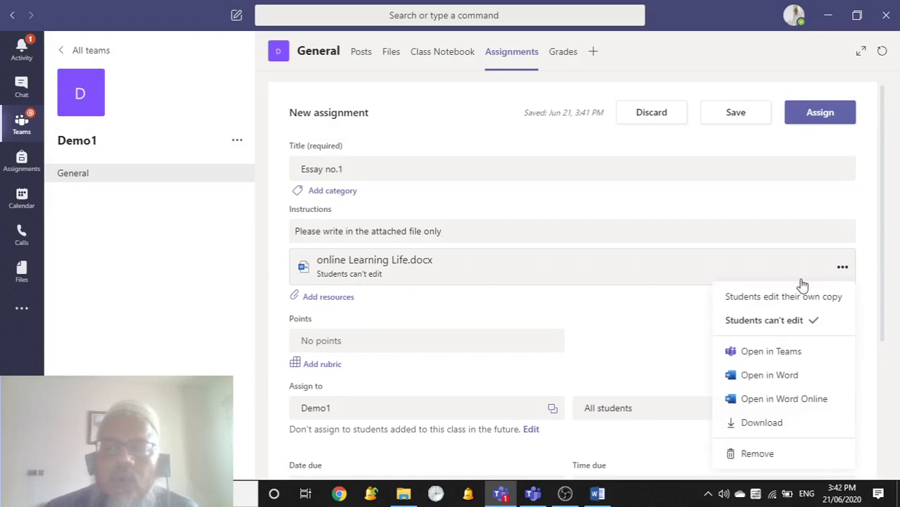
left_click(751, 299)
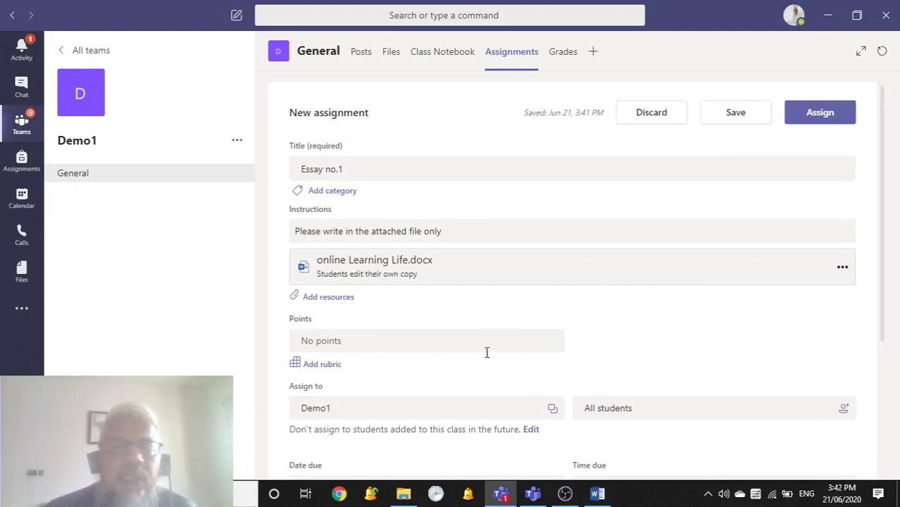
- Set the assignment's points to 20
scroll(880, 282, "down", 2)
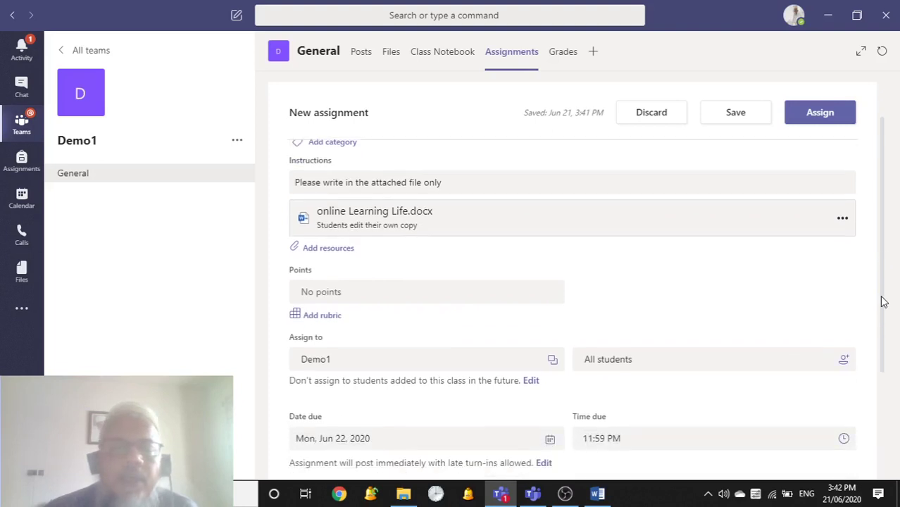
left_click(334, 280)
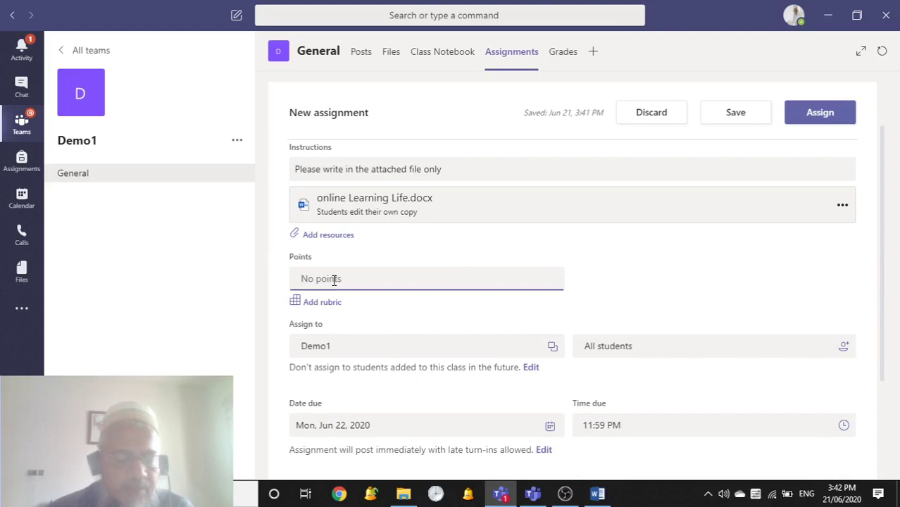
type("20")
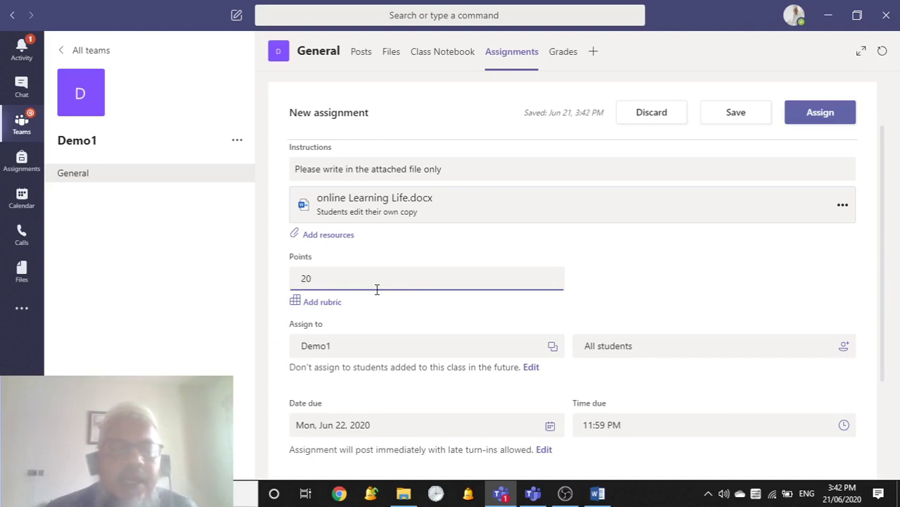
- Review the existing "Formal Essay" rubric's grading criteria and attach the rubric to the assignment
left_click(314, 302)
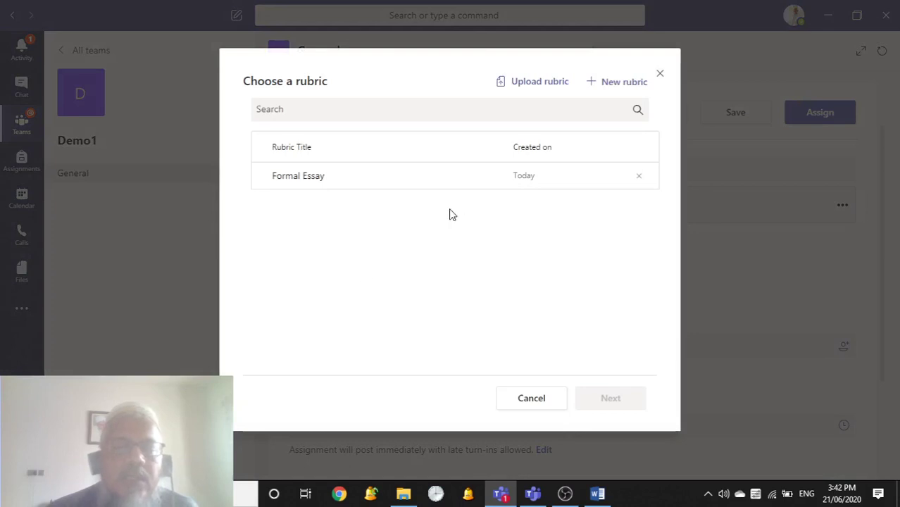
left_click(304, 180)
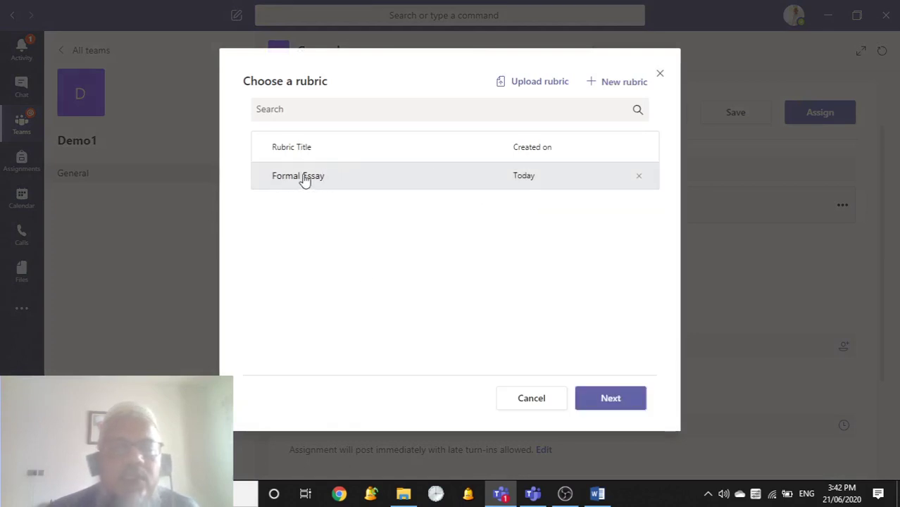
left_click(611, 398)
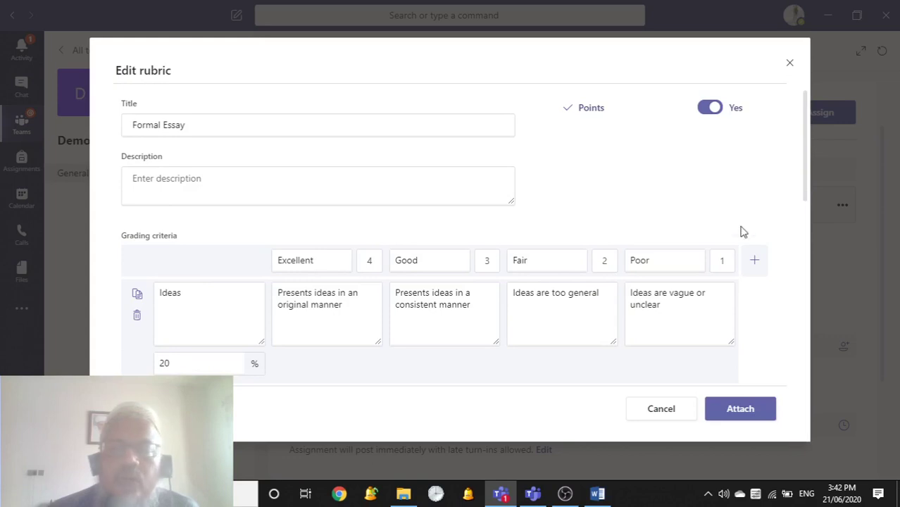
left_click_drag(807, 177, 814, 358)
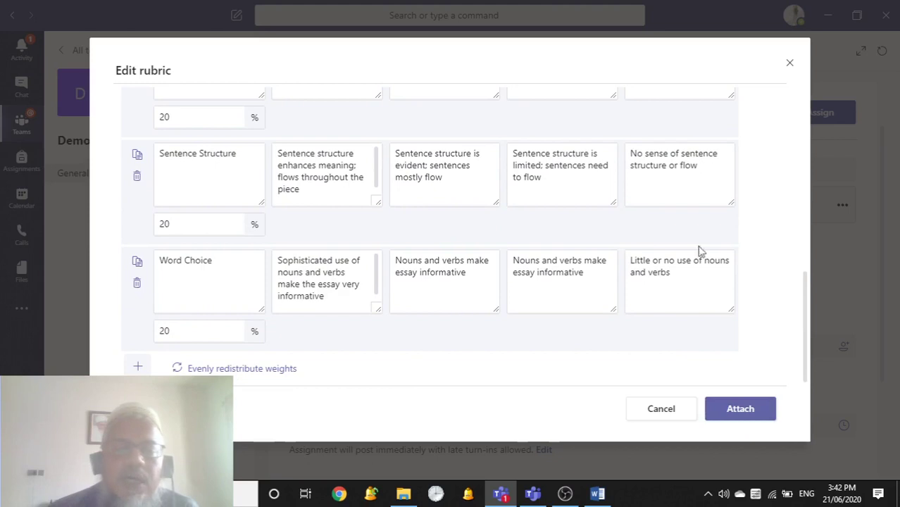
left_click_drag(810, 298, 773, 145)
left_click_drag(805, 166, 796, 315)
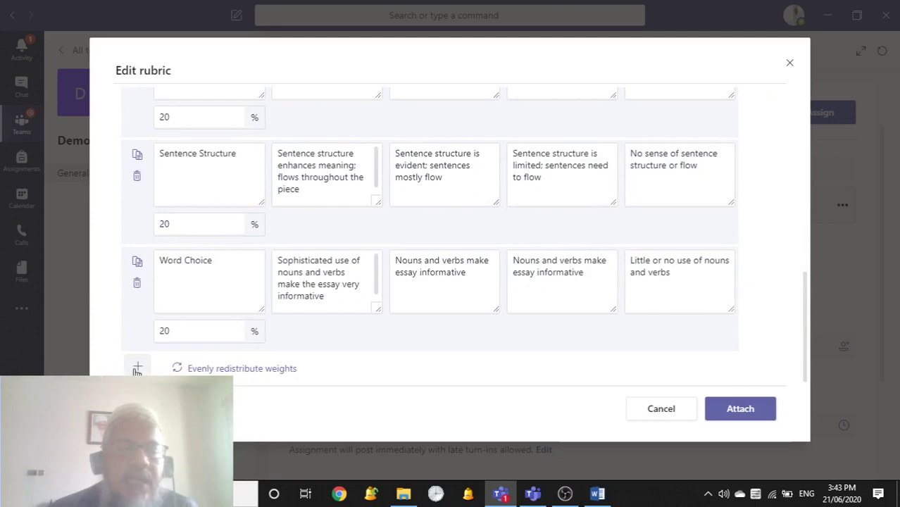
left_click(740, 409)
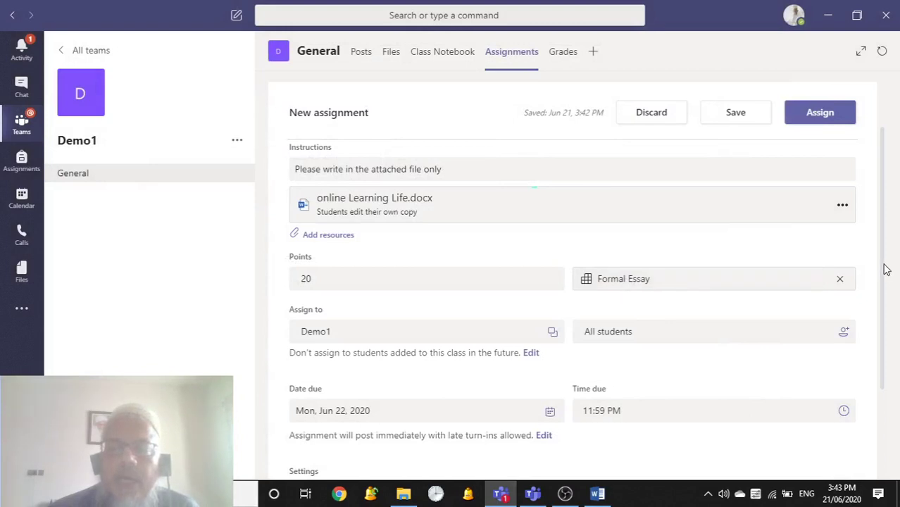
- Enable a close date of Tue, Jun 23, 2020 in the assignment timeline and assign the essay to the class
scroll(887, 282, "down", 3)
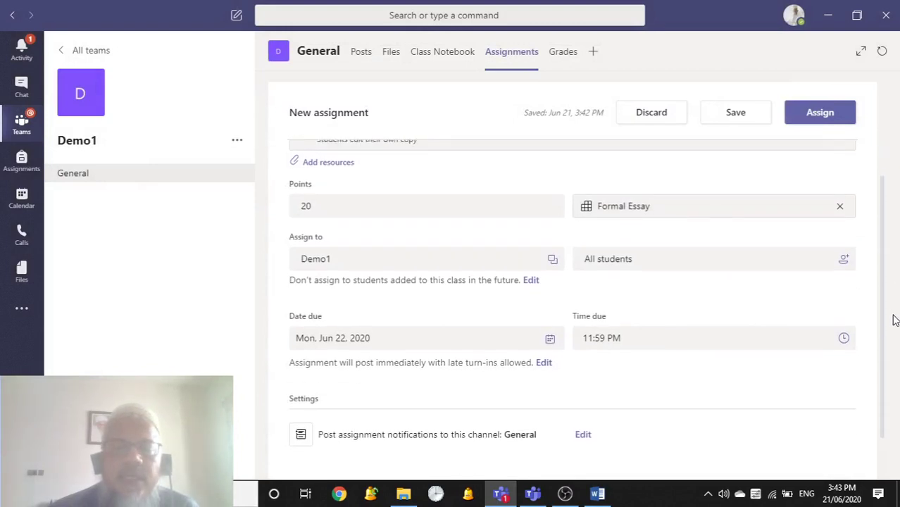
scroll(894, 324, "down", 2)
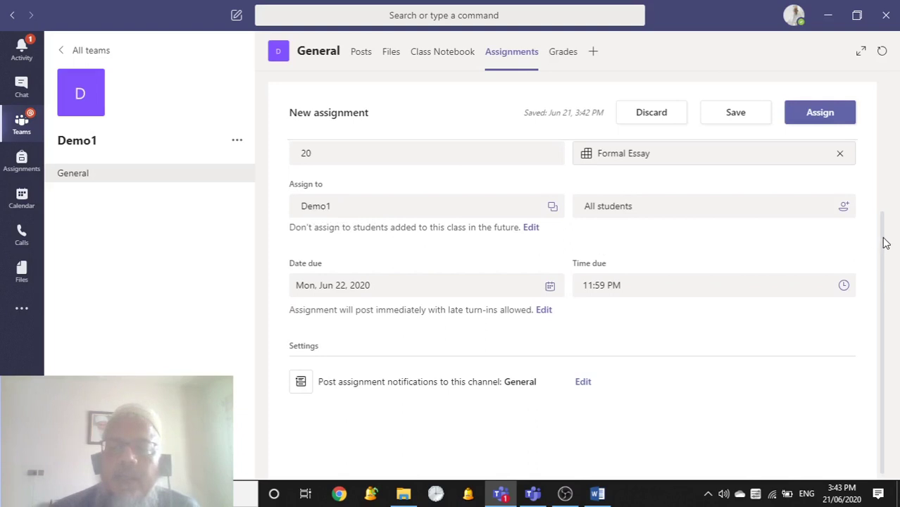
scroll(887, 254, "down", 1)
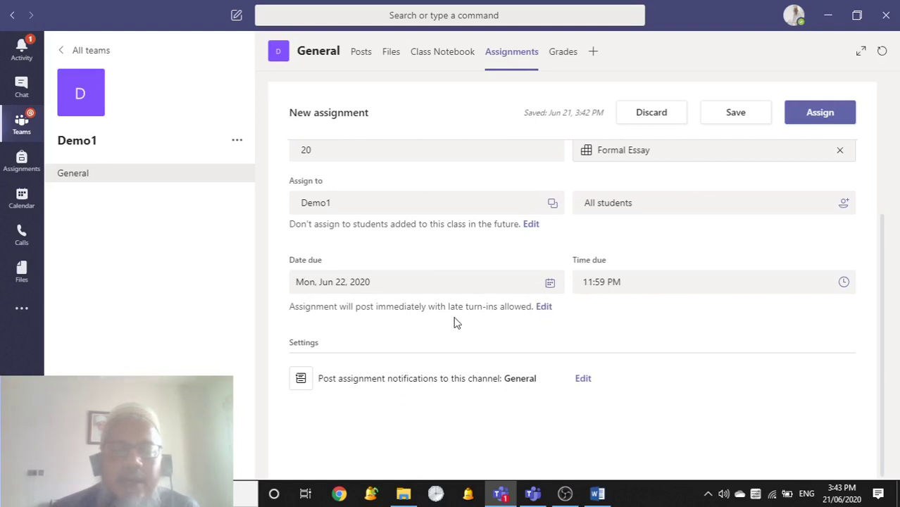
left_click(544, 308)
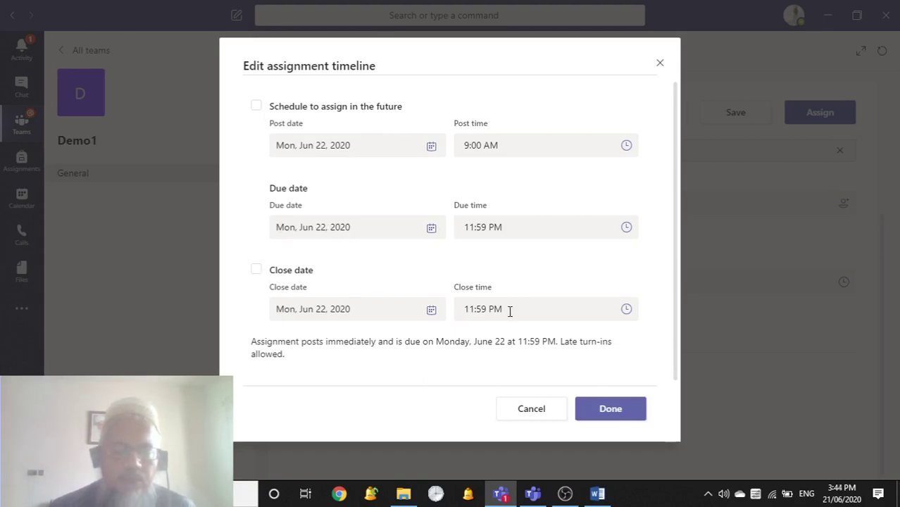
left_click(257, 271)
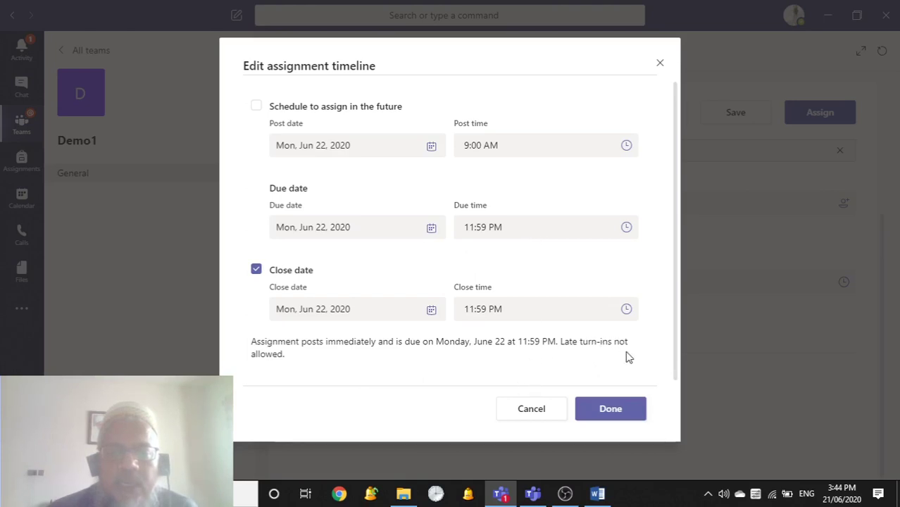
left_click(628, 312)
left_click(628, 312)
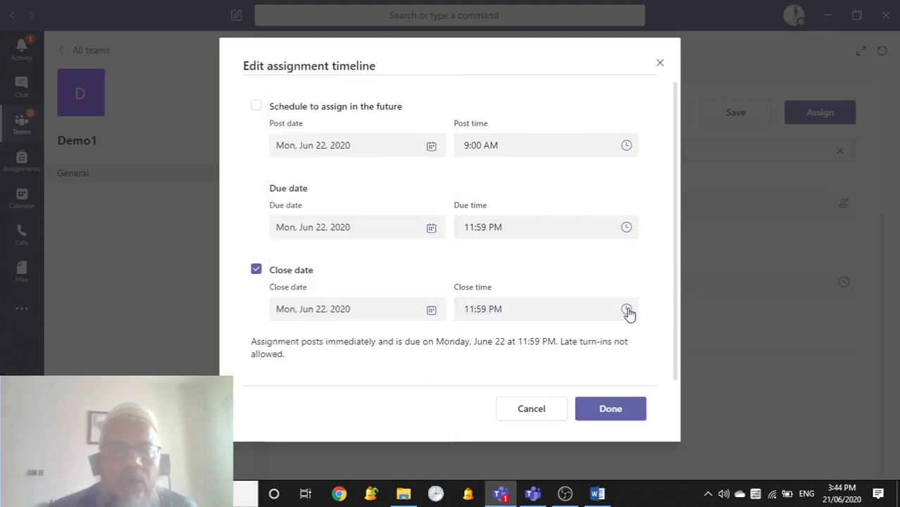
left_click(431, 312)
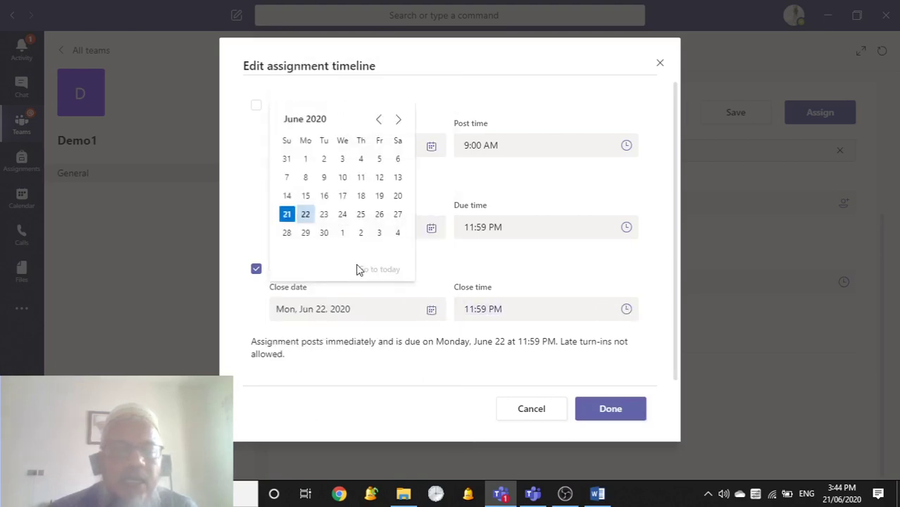
left_click(323, 216)
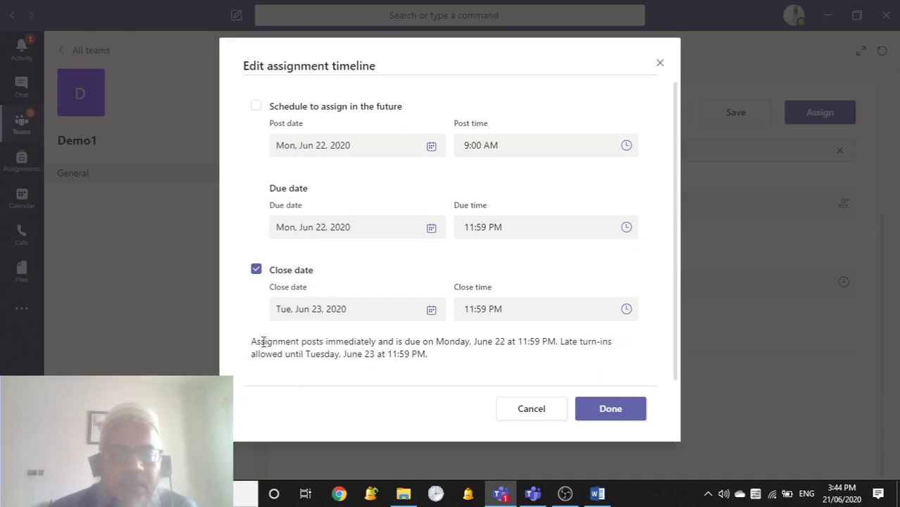
left_click(616, 412)
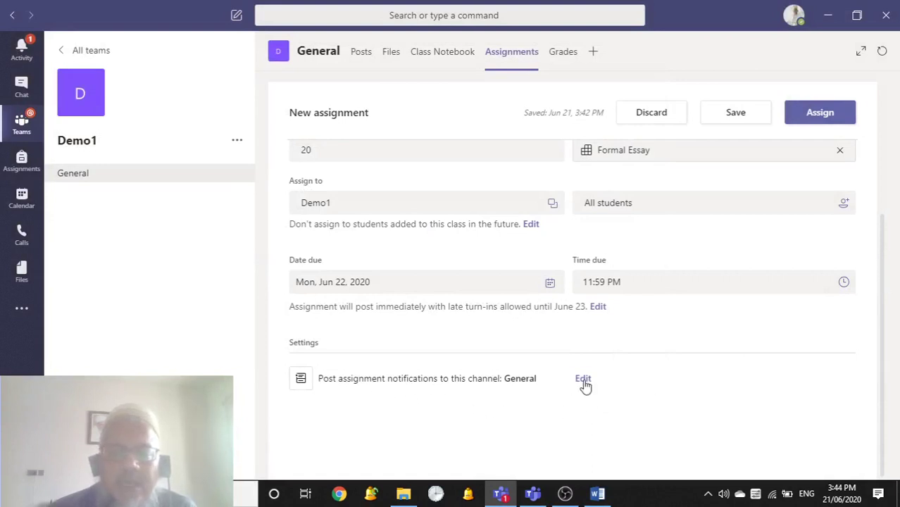
left_click(816, 114)
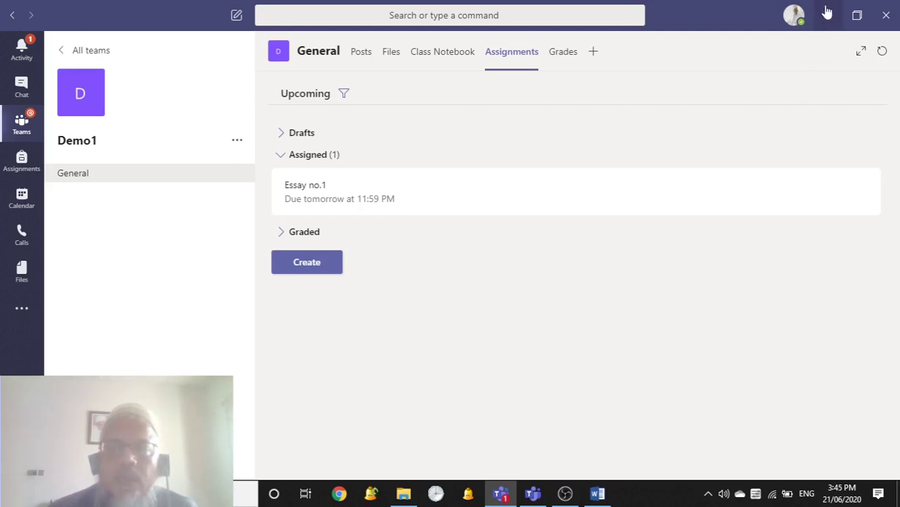
- Switch to the student's Teams window, open Essay no.1 from the channel post and review its Formal Essay rubric
left_click(532, 493)
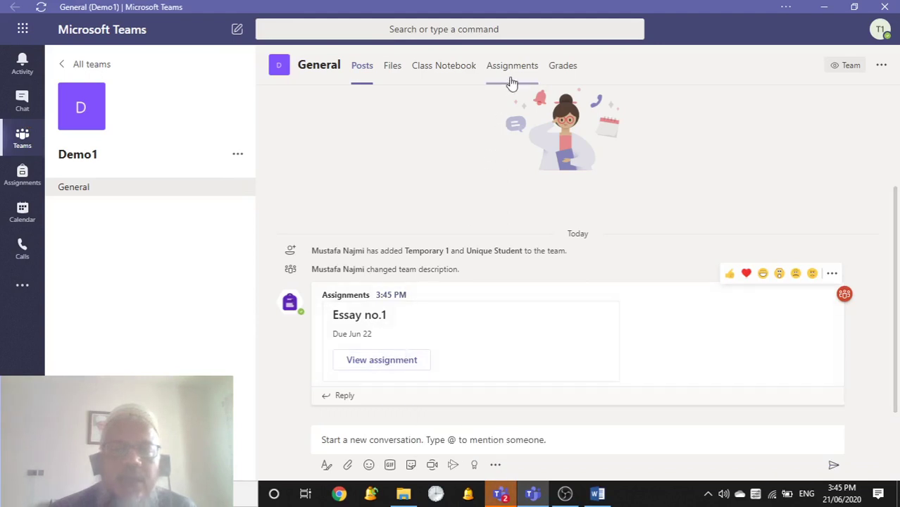
left_click(385, 360)
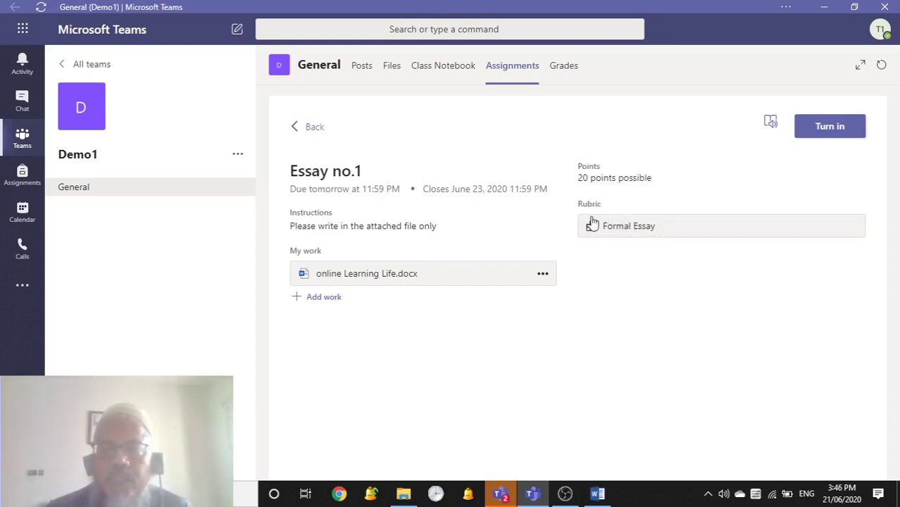
left_click(645, 233)
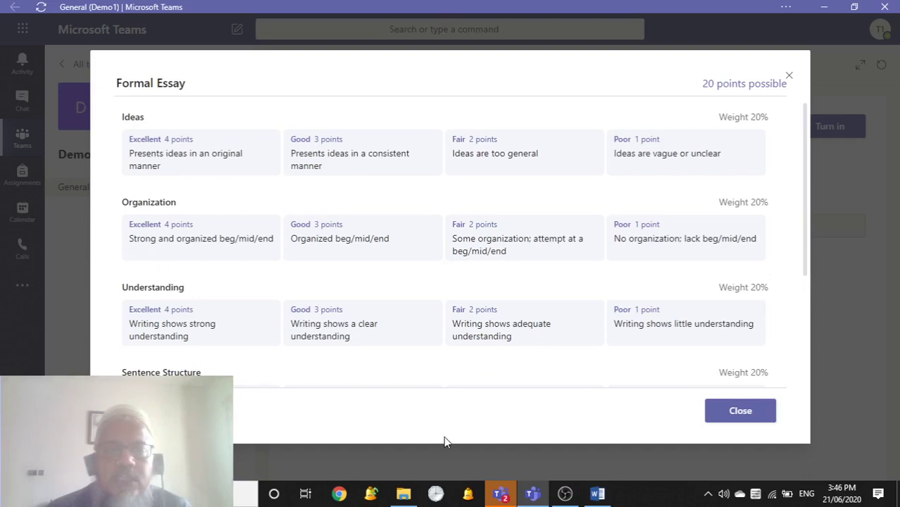
mouse_move(805, 238)
left_mouse_down()
mouse_move(811, 280)
mouse_move(815, 227)
left_mouse_up()
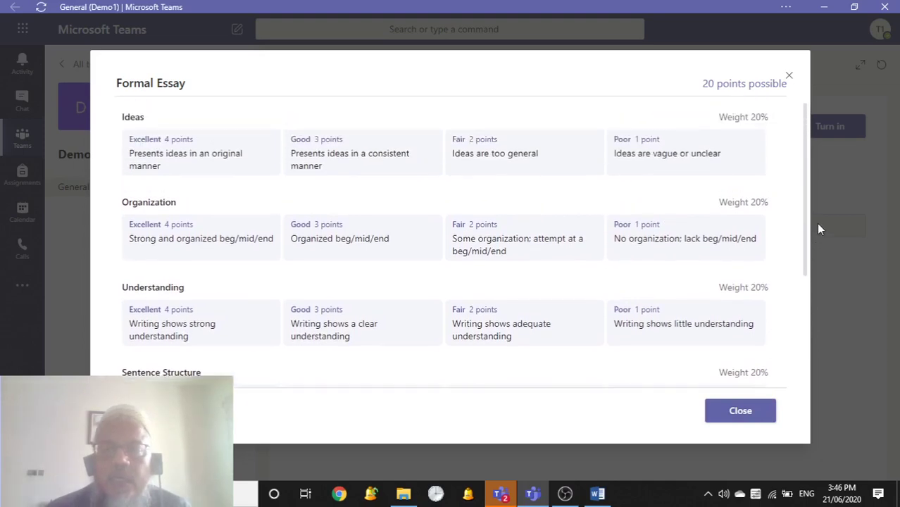
left_click(741, 412)
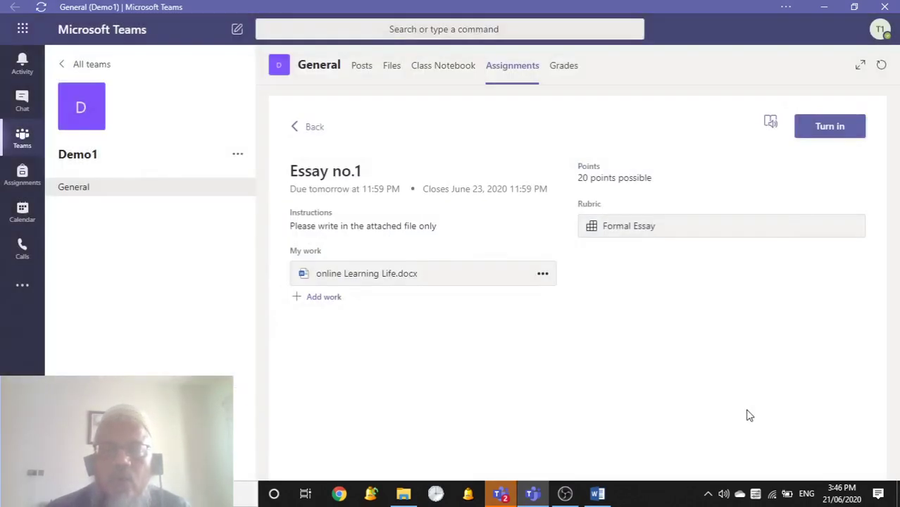
- Open the student's copy of "online Learning Life.docx" and copy the two essay paragraphs from the Word document "online Learning Life1"
left_click(357, 279)
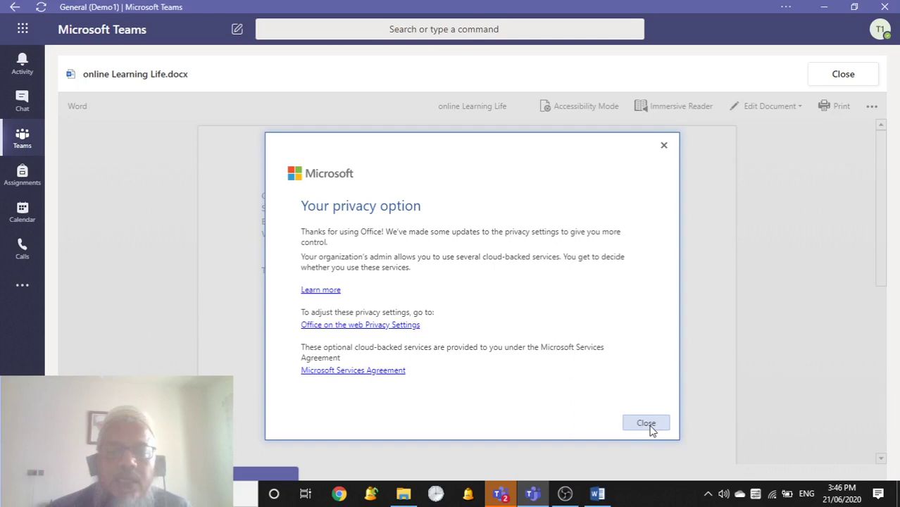
left_click(649, 426)
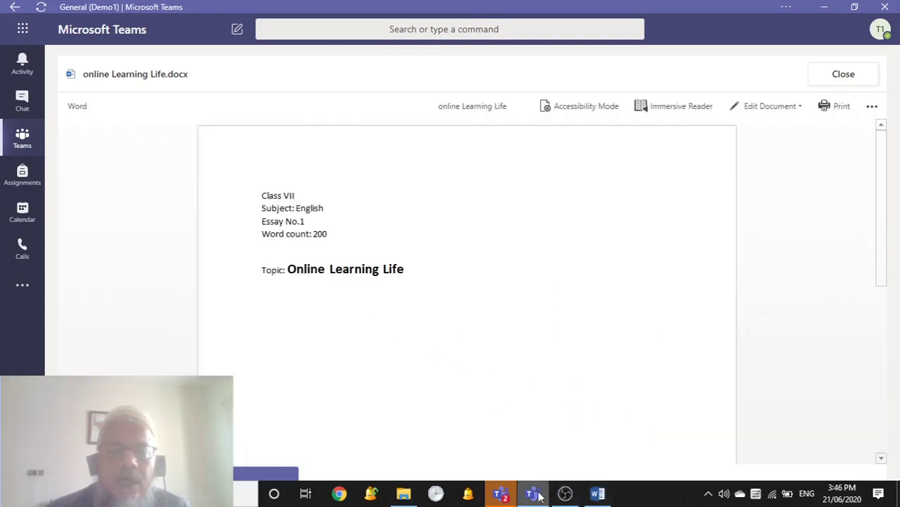
left_click(597, 495)
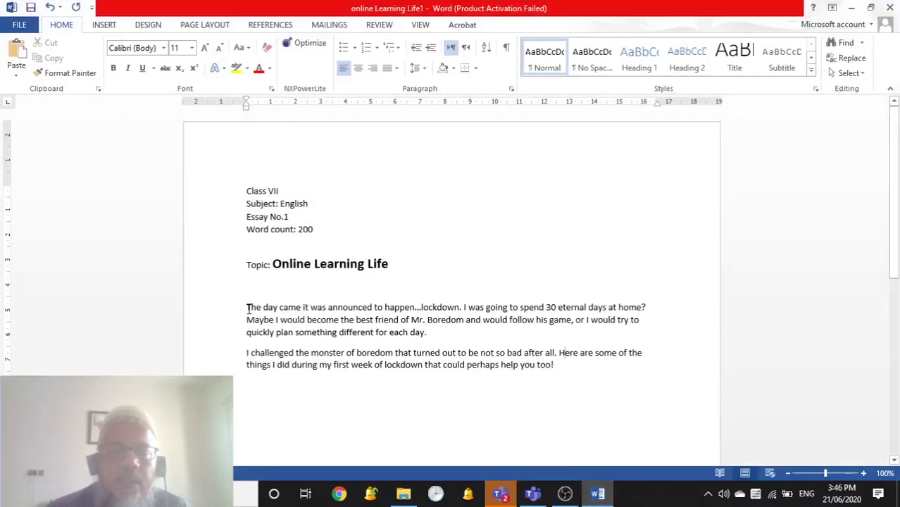
left_click_drag(246, 307, 595, 365)
key("ctrl+c")
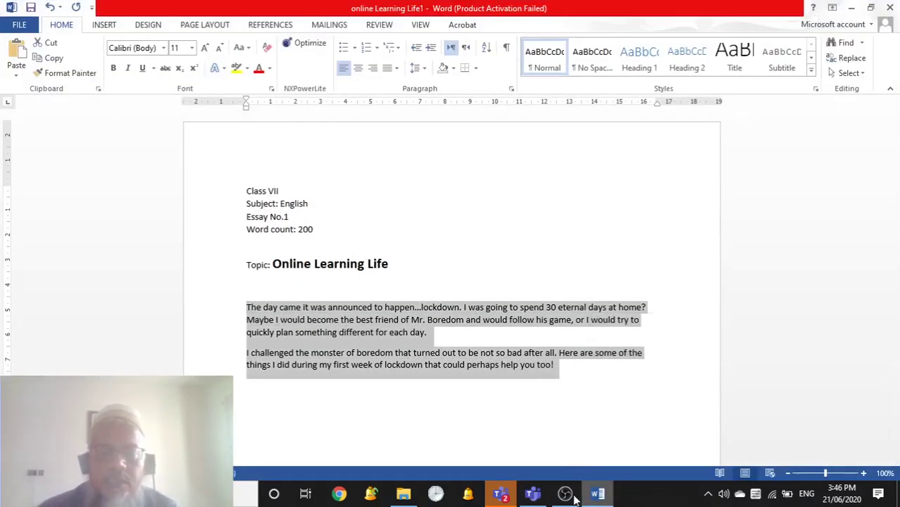
- Edit the student's assignment file in the browser and paste the copied essay paragraphs below the topic line
left_click(532, 495)
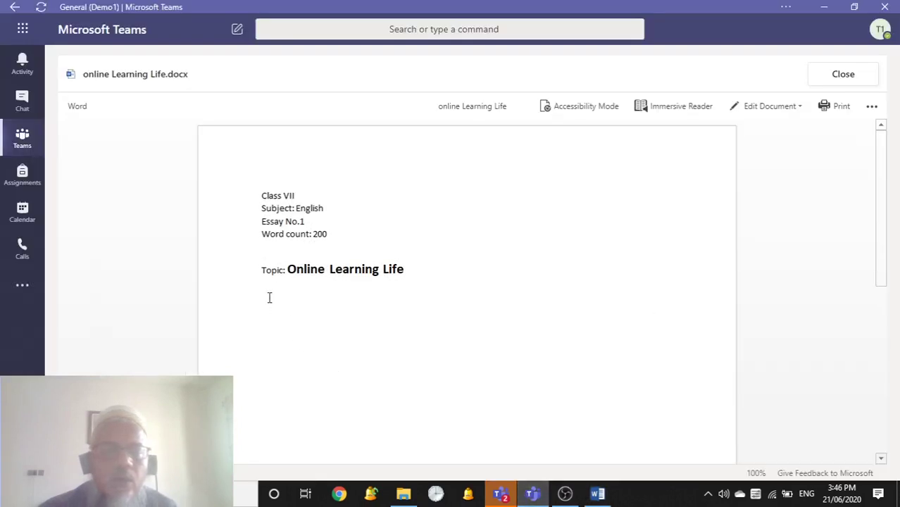
left_click(764, 112)
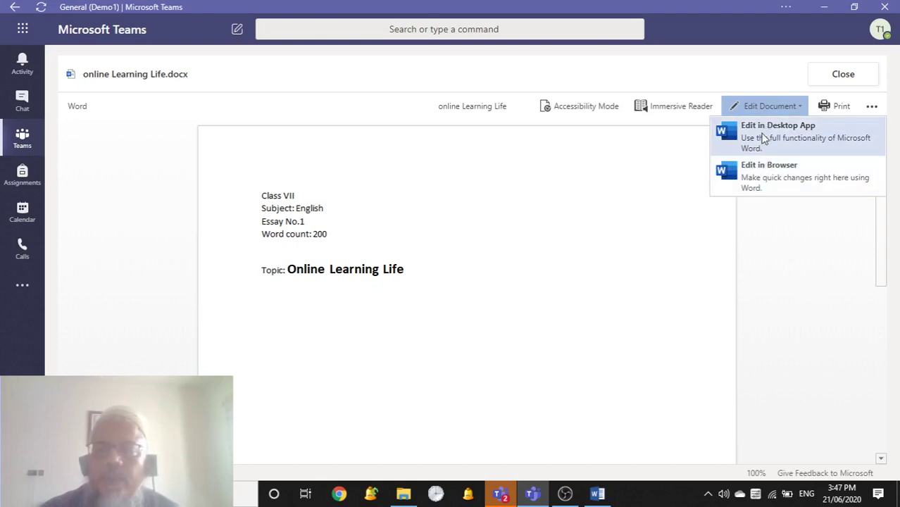
left_click(757, 172)
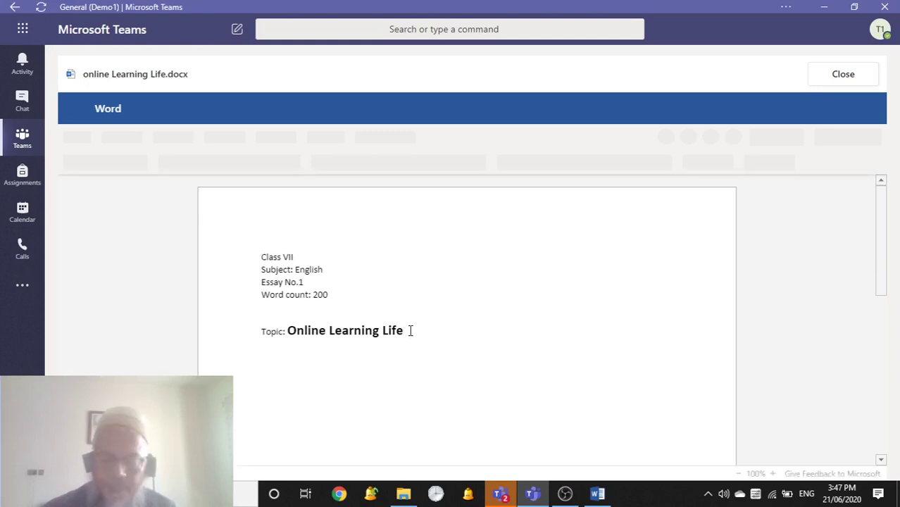
key("Return")
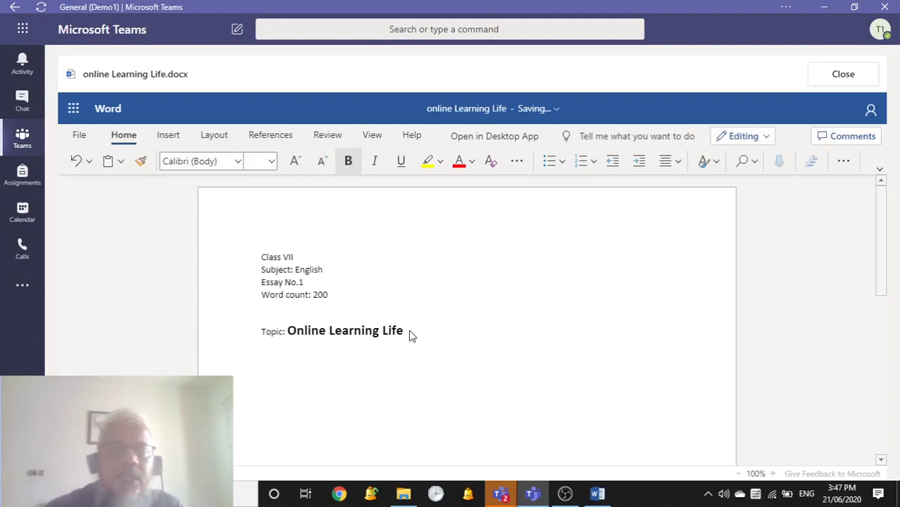
key("ctrl+v")
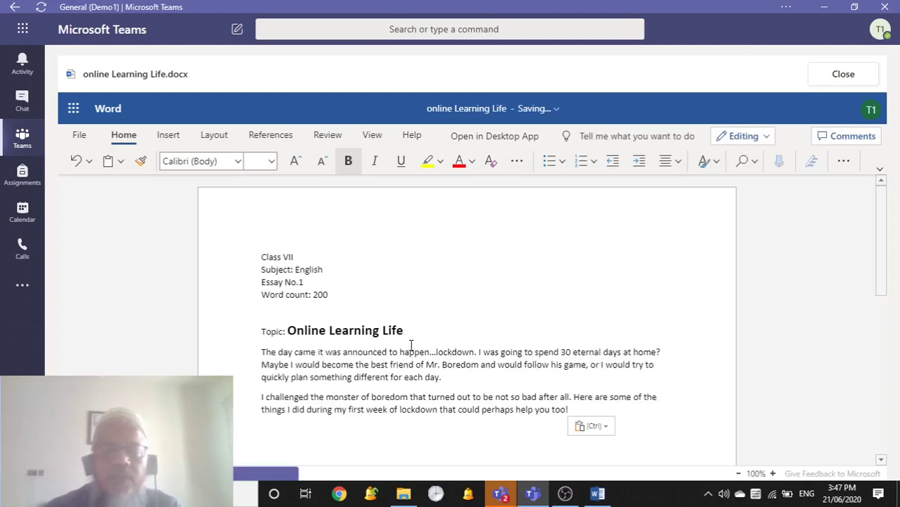
left_click(292, 336)
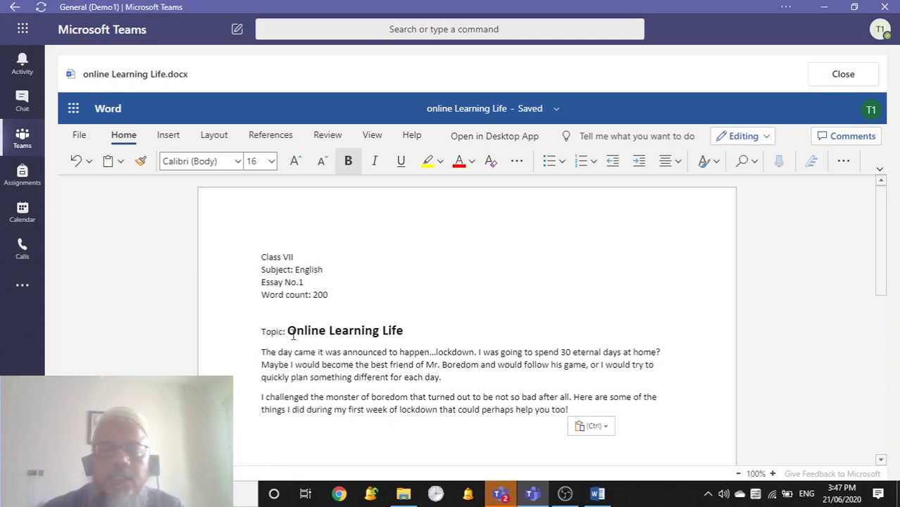
- Close the edited document and turn in the Essay no.1 assignment as the student
left_click(842, 74)
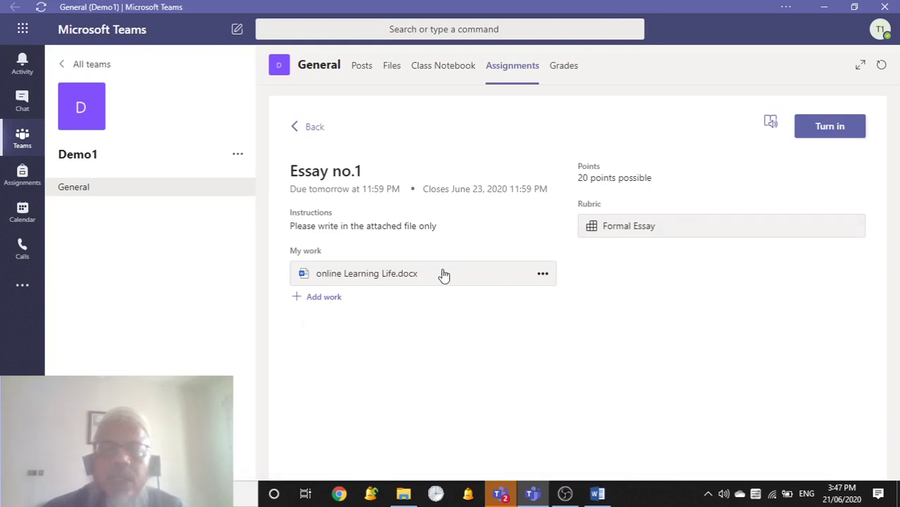
left_click(830, 133)
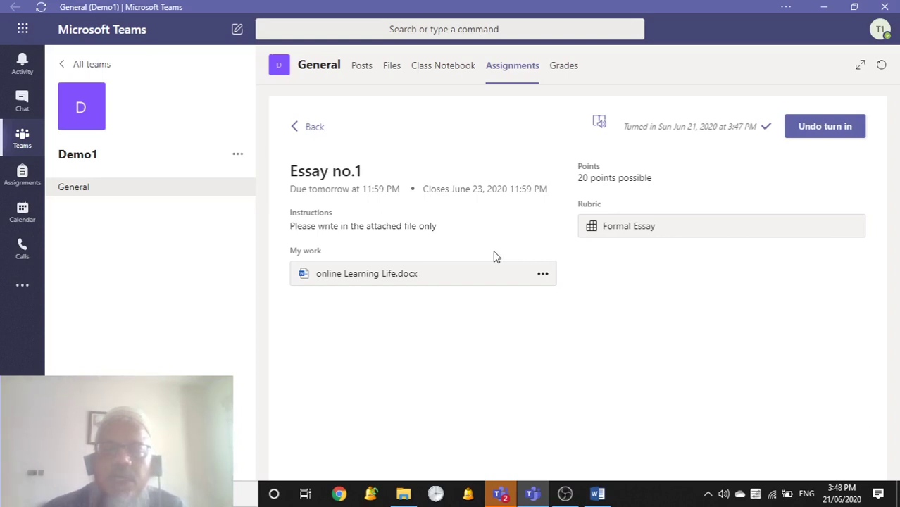
- Switch to the teacher's Teams window and open the turned-in student work for Essay no.1
left_click(500, 494)
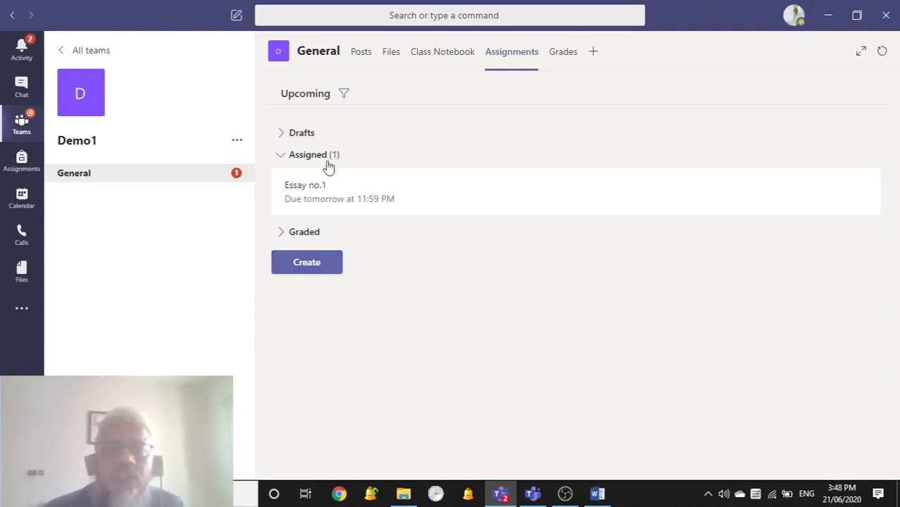
left_click(323, 203)
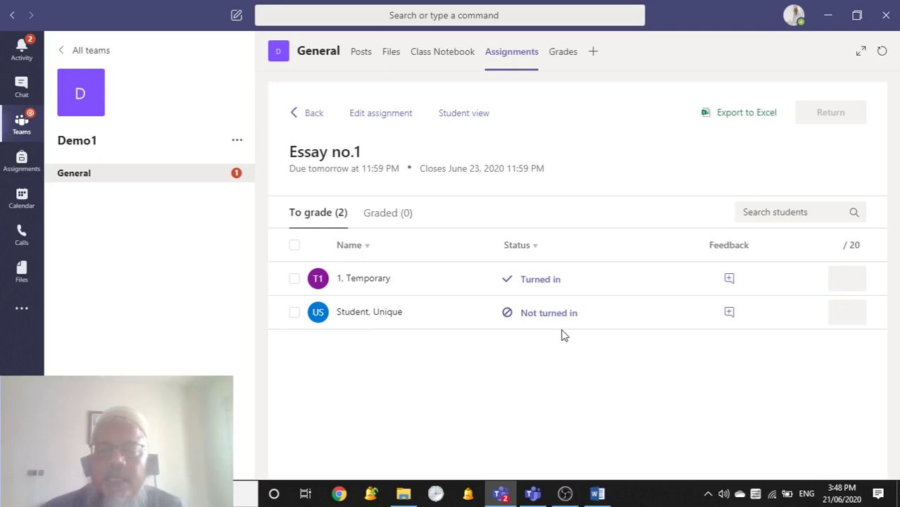
left_click(542, 282)
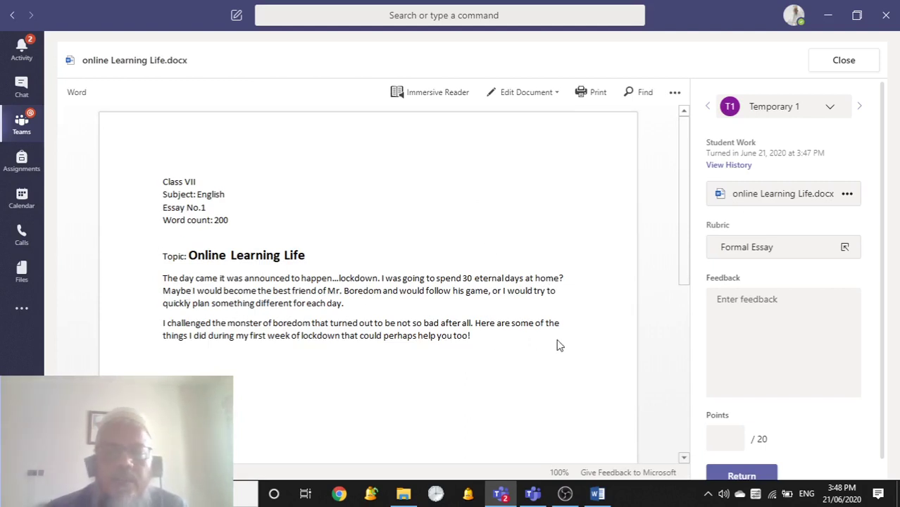
- Open the Formal Essay rubric for the student's work and rate Ideas as Excellent (4 points) and Organization as Good (3 points)
left_click(761, 250)
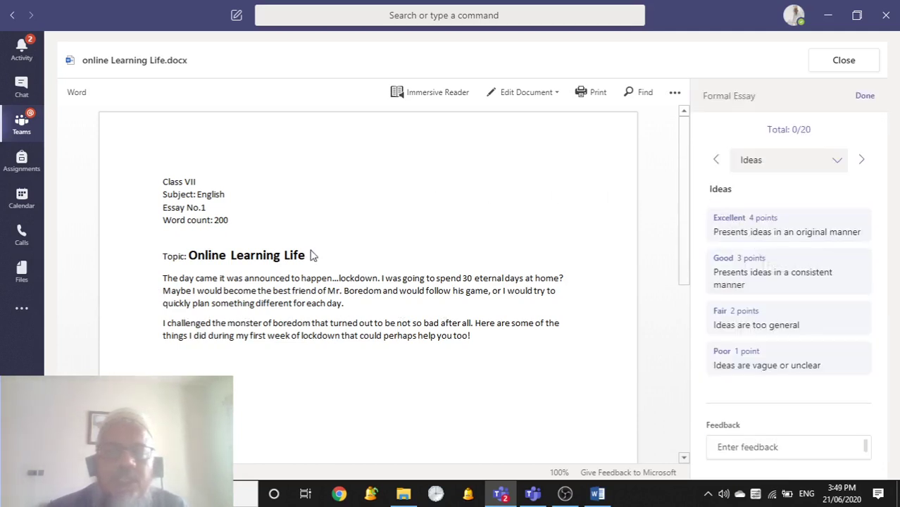
left_click(768, 228)
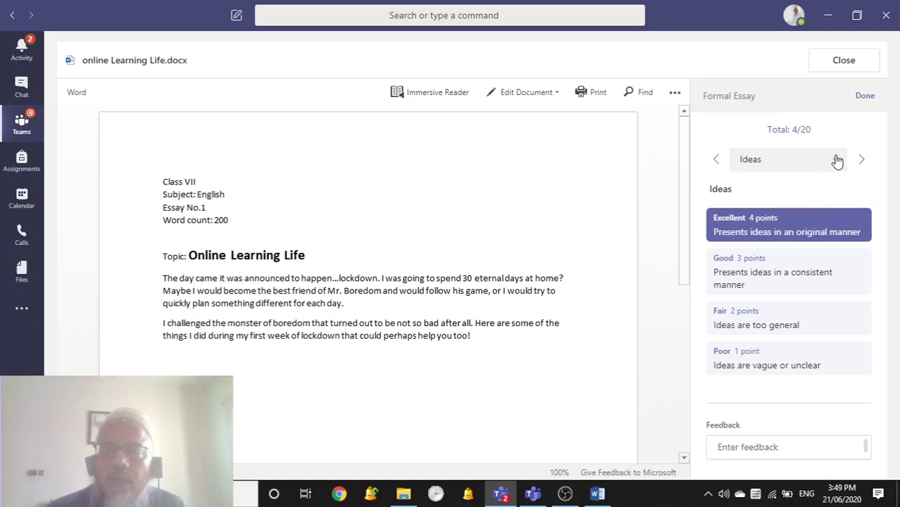
left_click(837, 161)
left_click(775, 214)
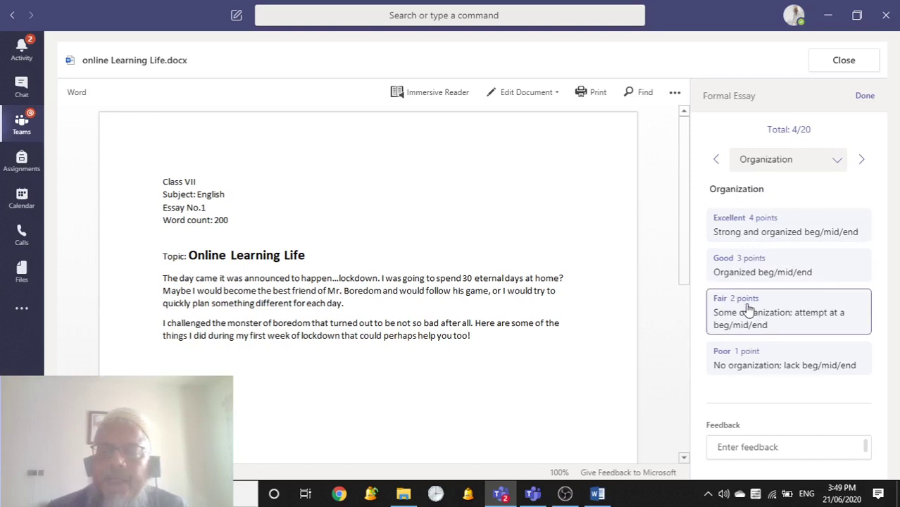
left_click(748, 274)
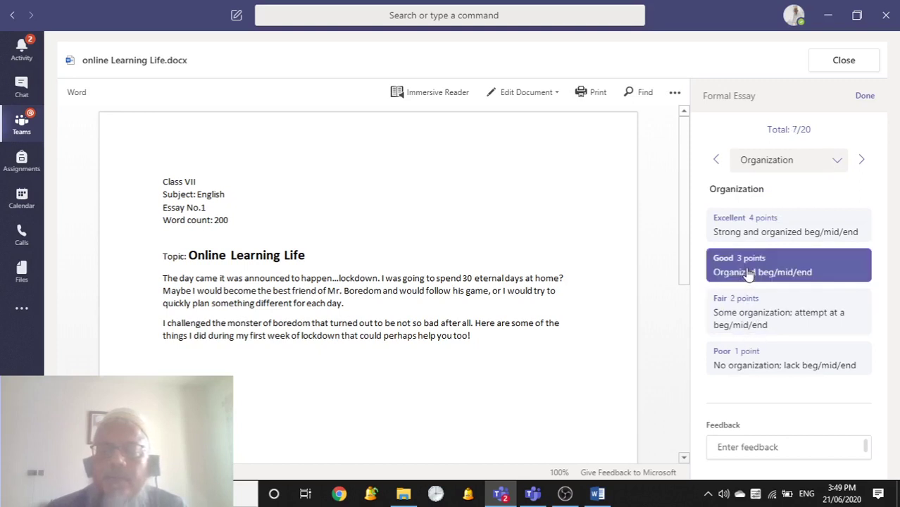
- Rate Understanding as Excellent (4 points) and Sentence Structure as Good (3 points) in the rubric
left_click(838, 161)
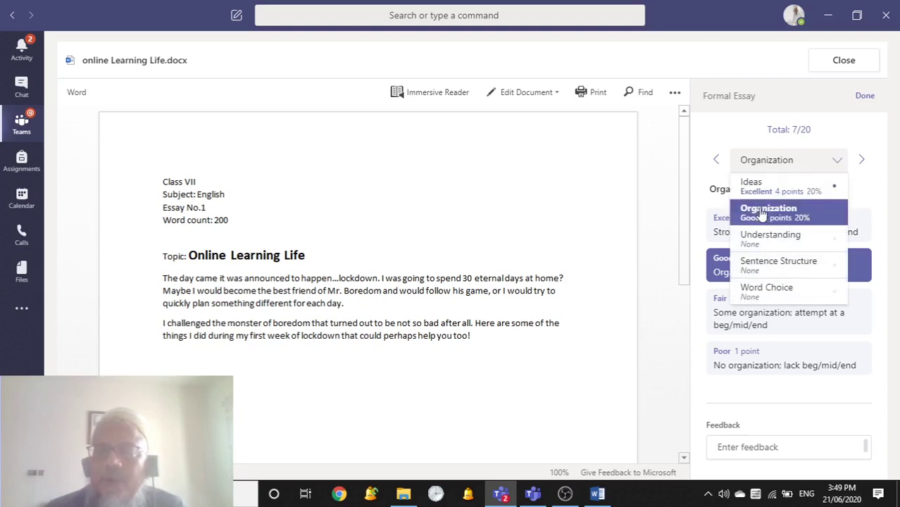
left_click(756, 239)
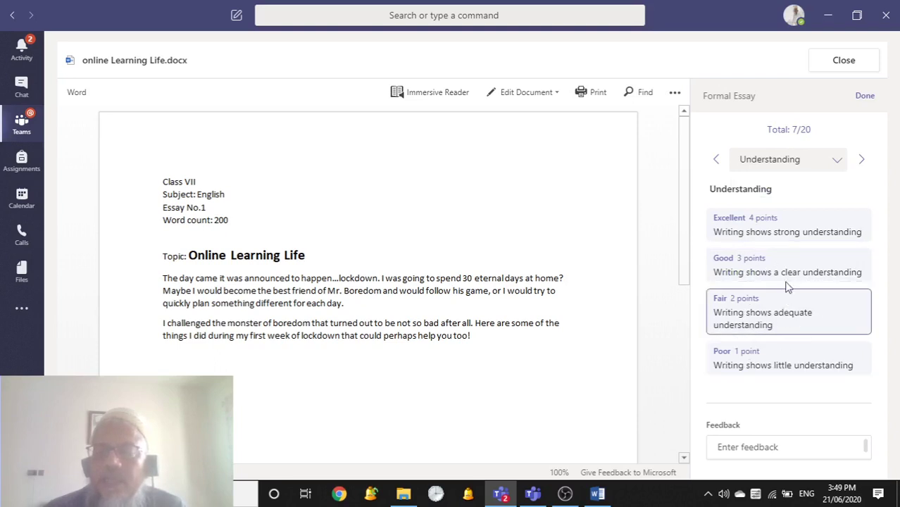
left_click(789, 238)
left_click(842, 161)
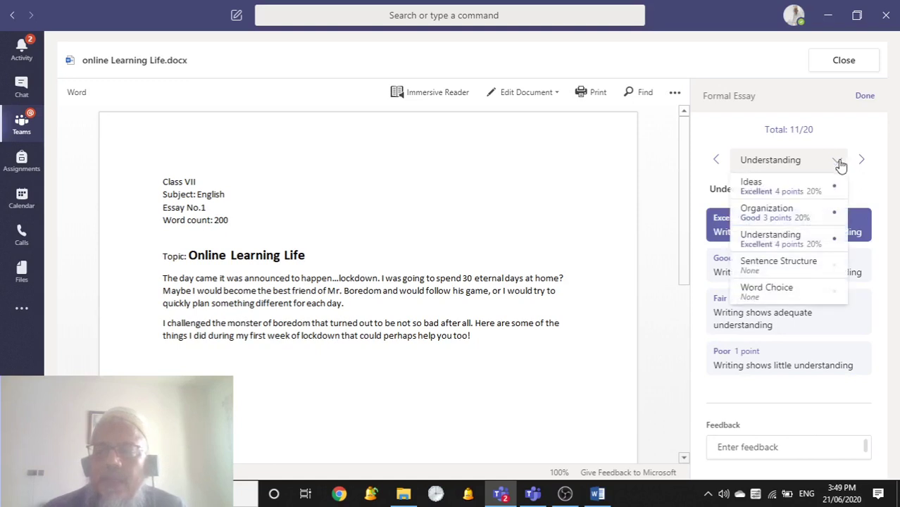
left_click(753, 265)
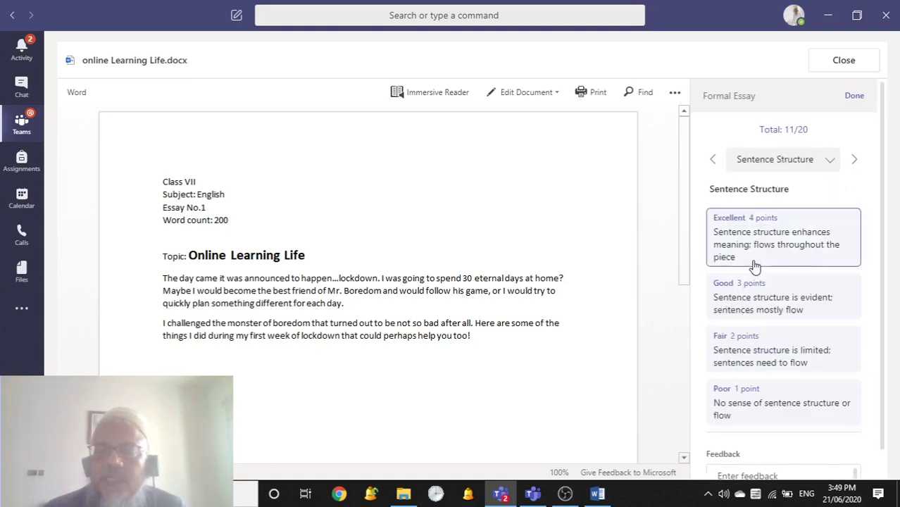
left_click(770, 307)
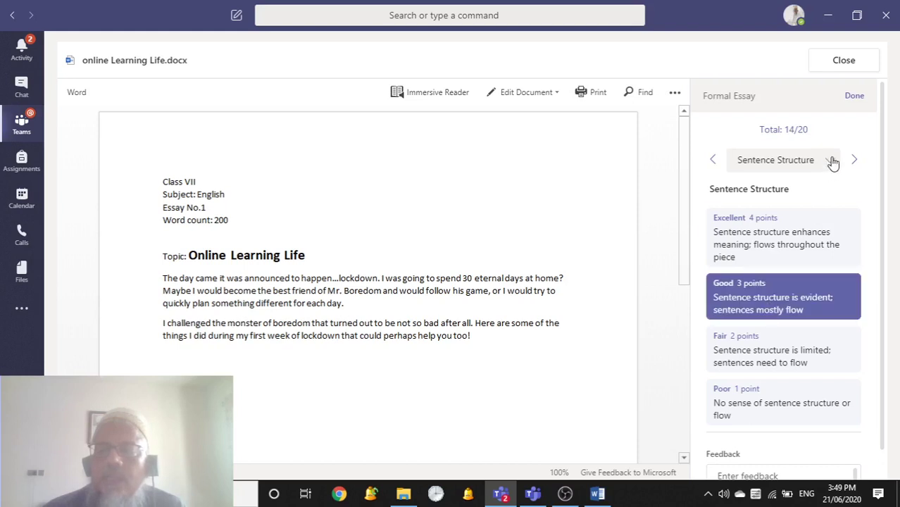
- Rate Word Choice as Excellent (4 points) and finish the rubric grading
left_click(832, 161)
left_click(773, 291)
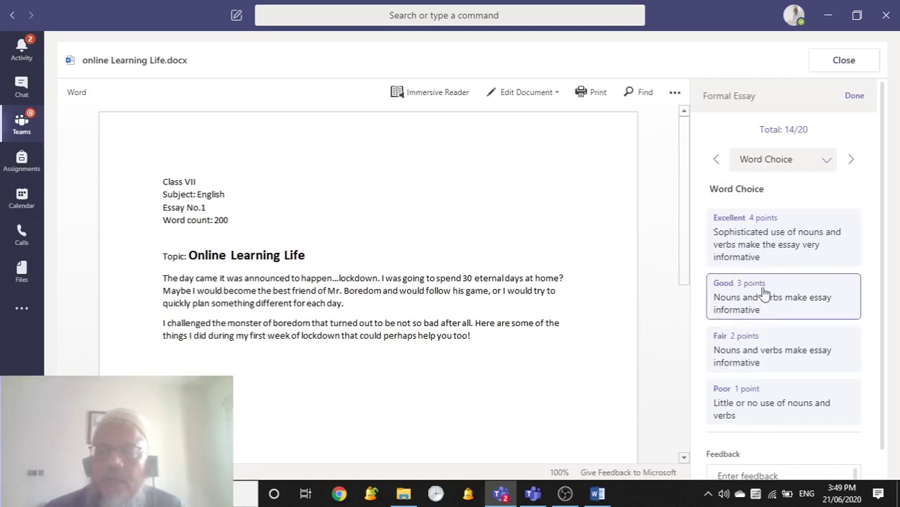
left_click(754, 244)
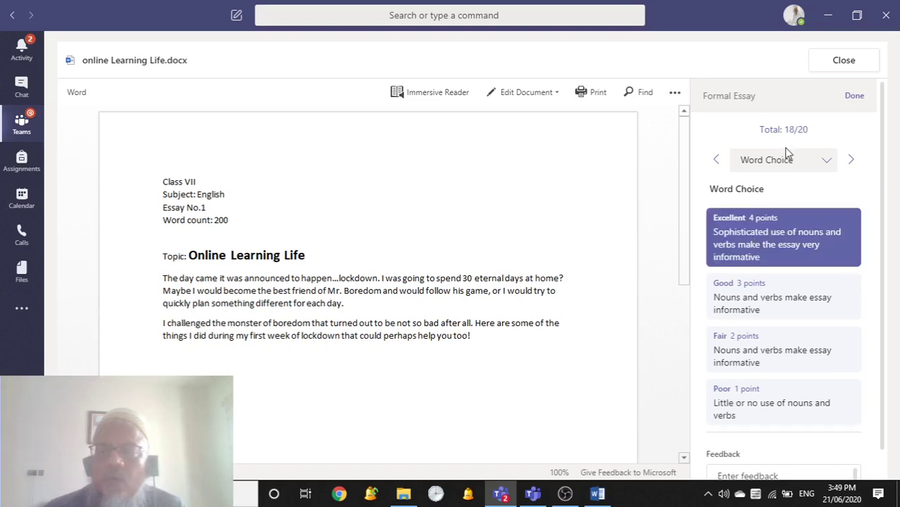
left_click(854, 97)
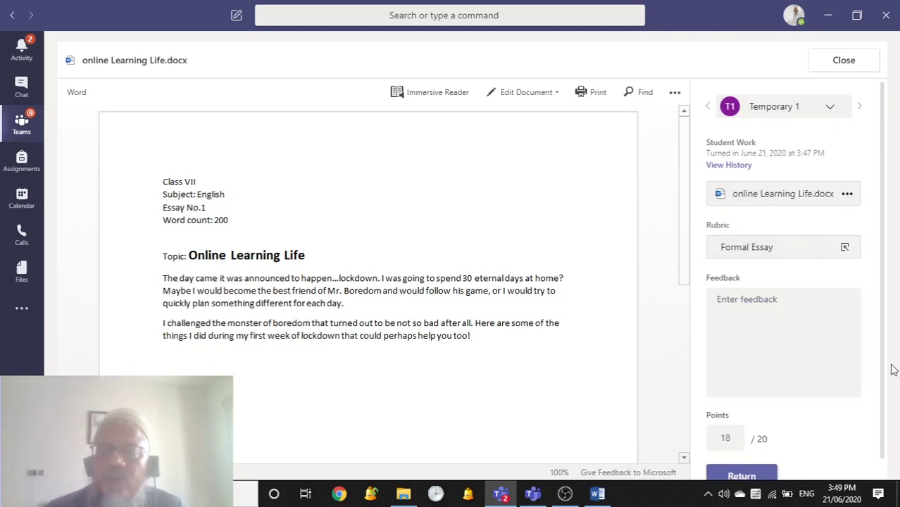
- Enter the feedback "Prompt work", return the graded essay to the student and close the submission
left_click(736, 304)
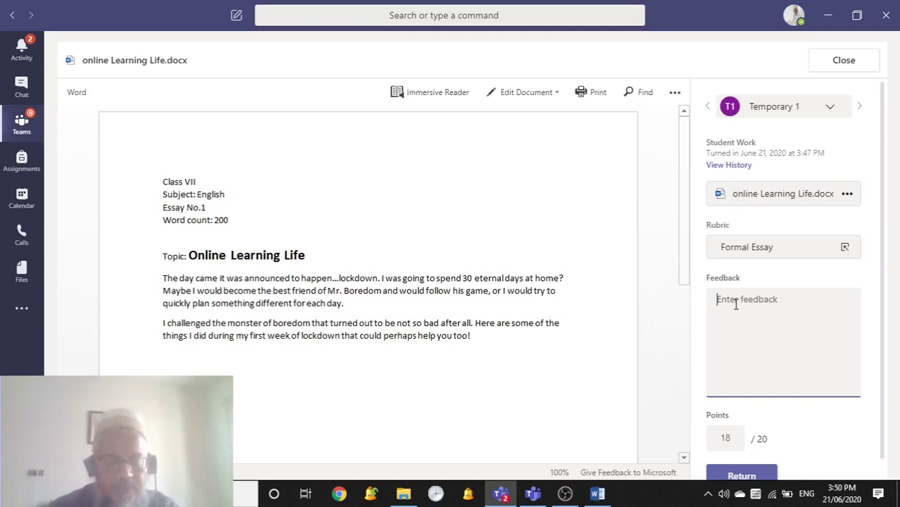
type("P")
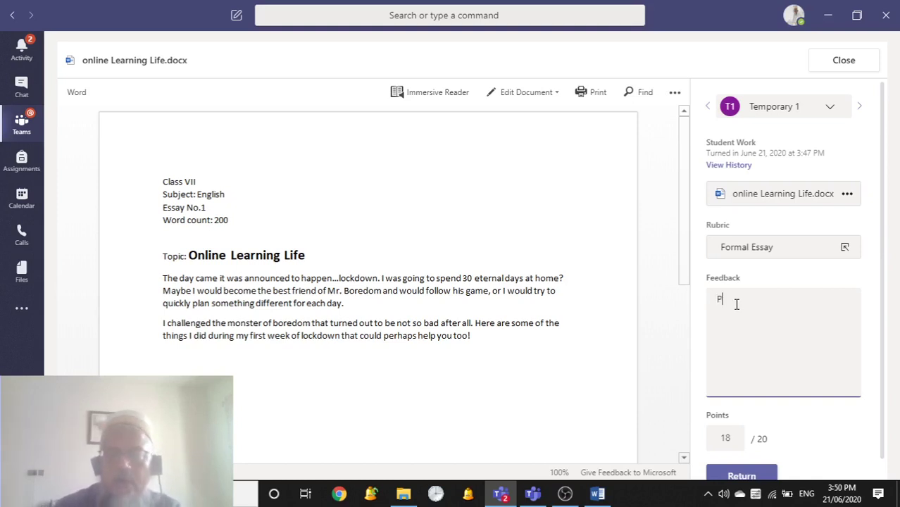
type("rompt work")
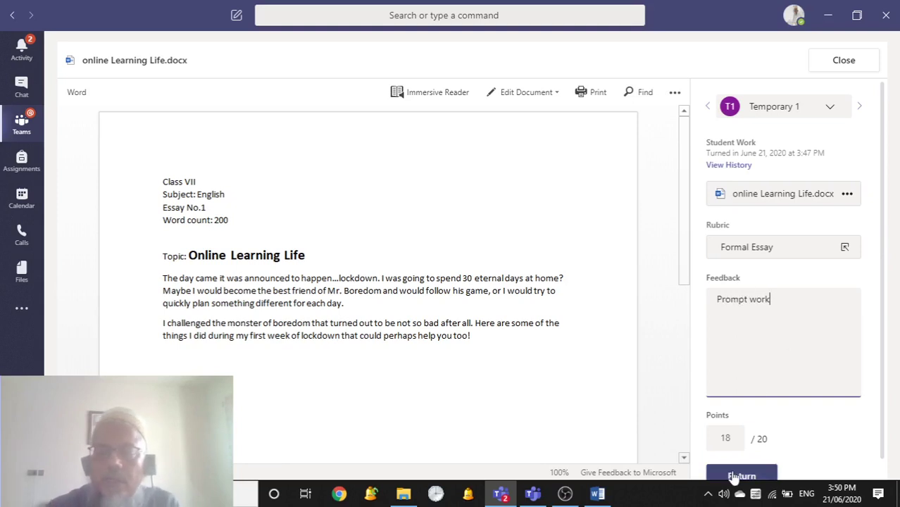
left_click(734, 477)
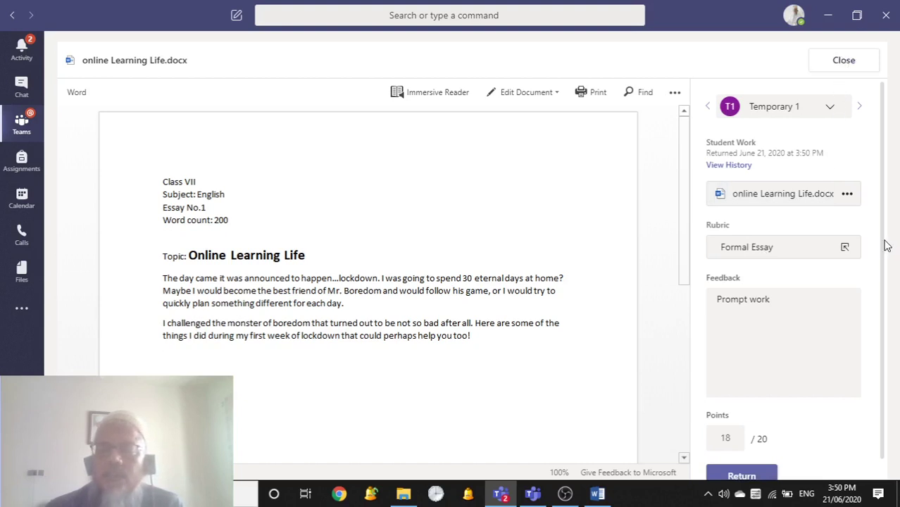
scroll(880, 268, "down", 1)
left_click(834, 60)
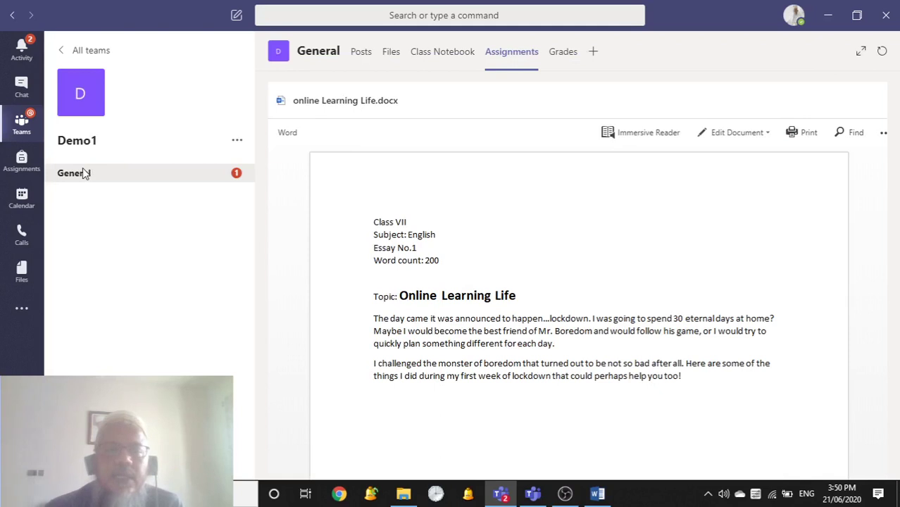
- Reopen Essay no.1 from the Demo1 class assignments and view its graded submissions
left_click(502, 84)
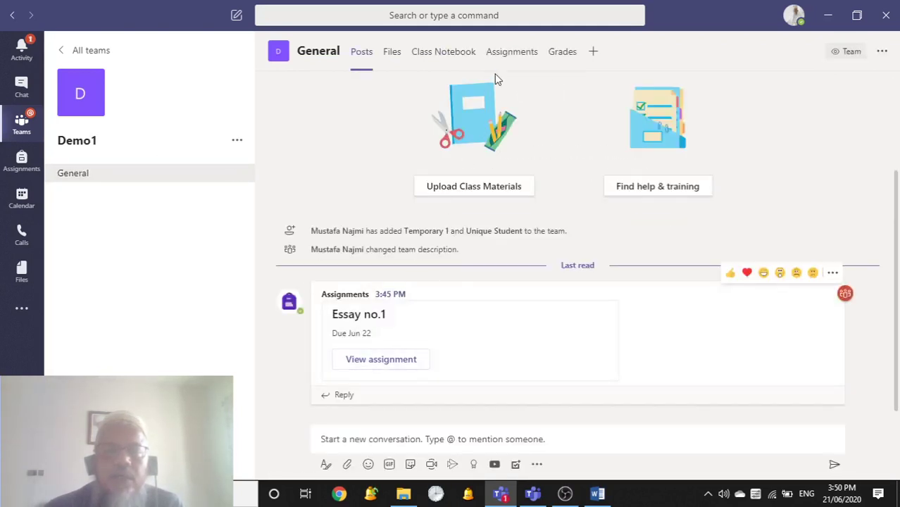
left_click(509, 54)
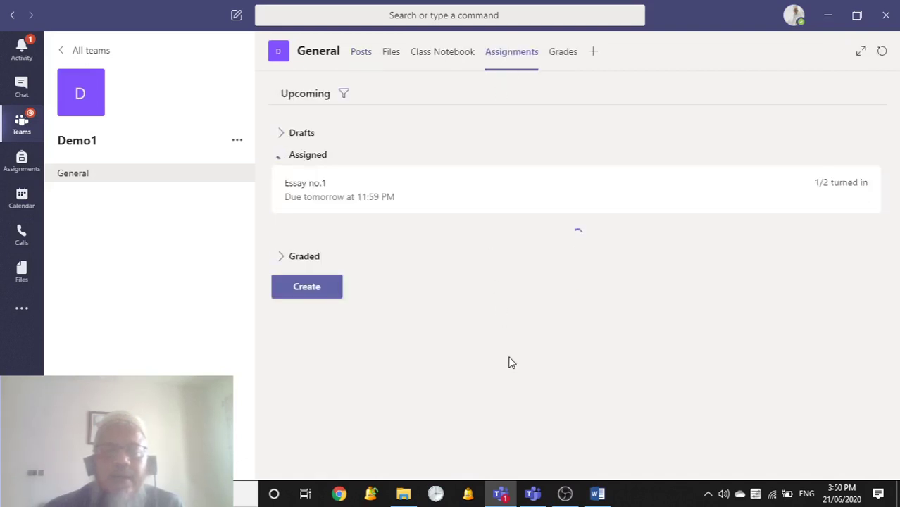
left_click(328, 199)
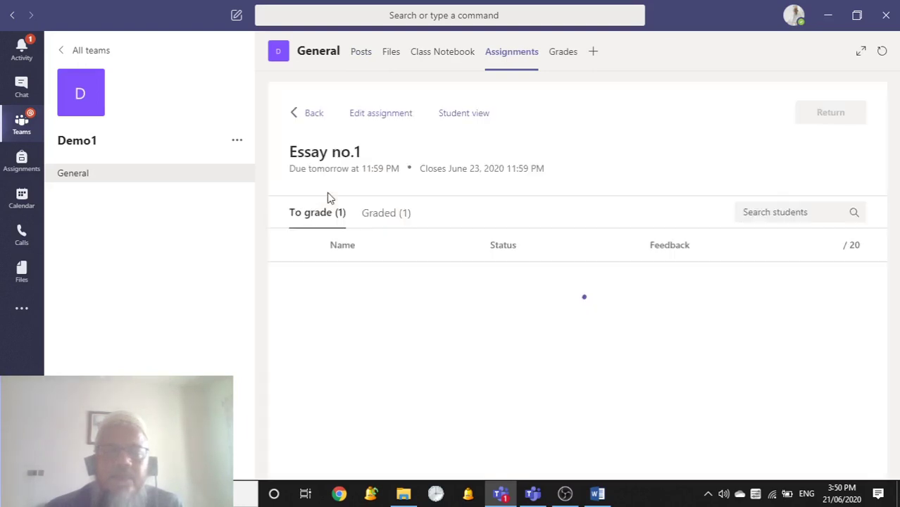
left_click(387, 213)
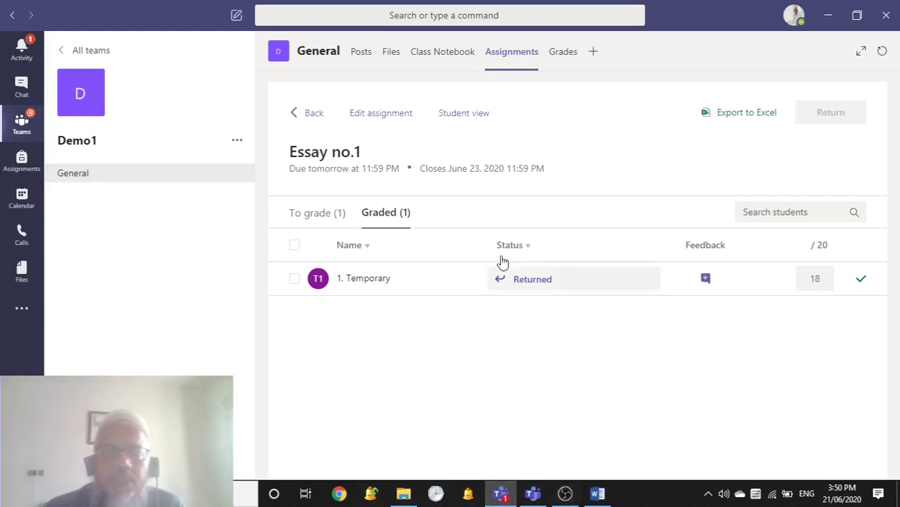
- Switch to the student's Teams window and open the completed Essay no.1 from the Demo1 class assignments
left_click(533, 495)
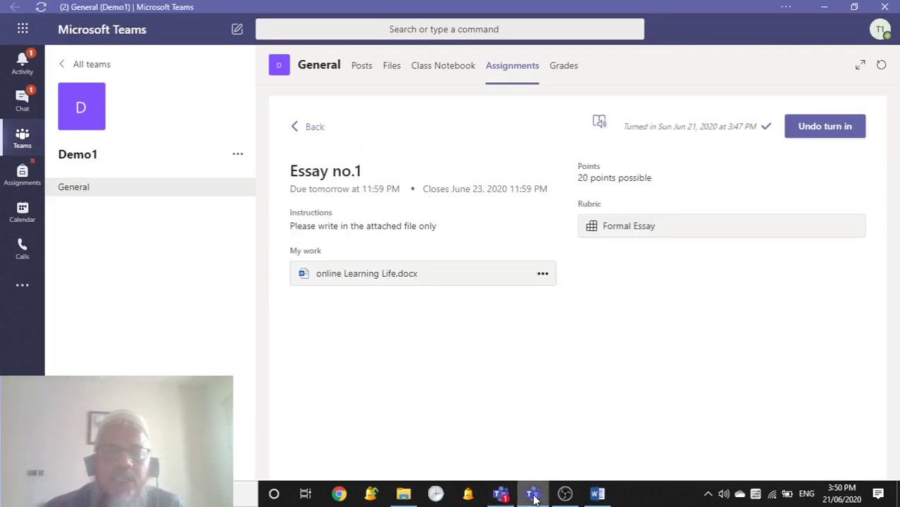
left_click(78, 69)
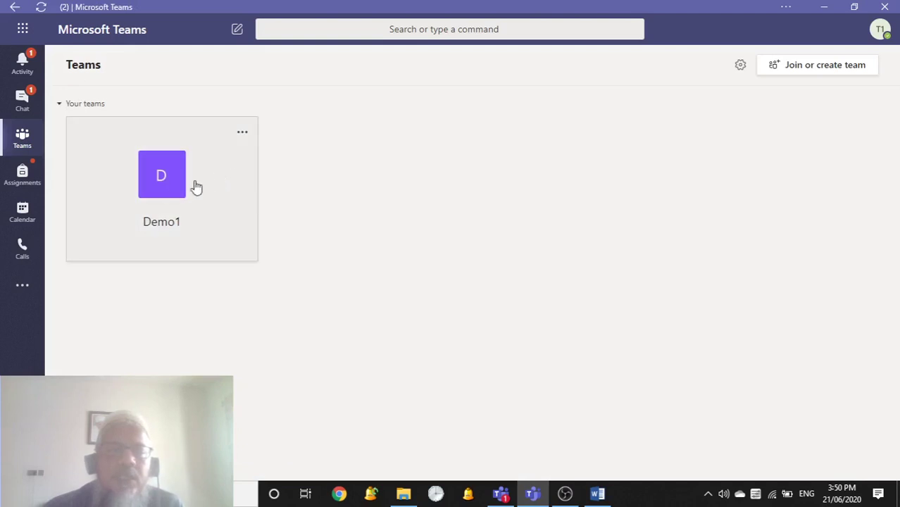
left_click(25, 175)
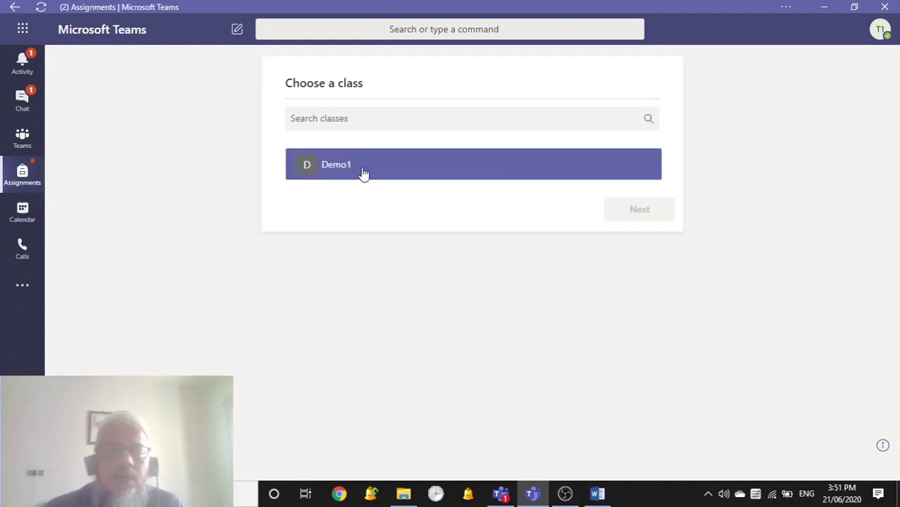
left_click(348, 172)
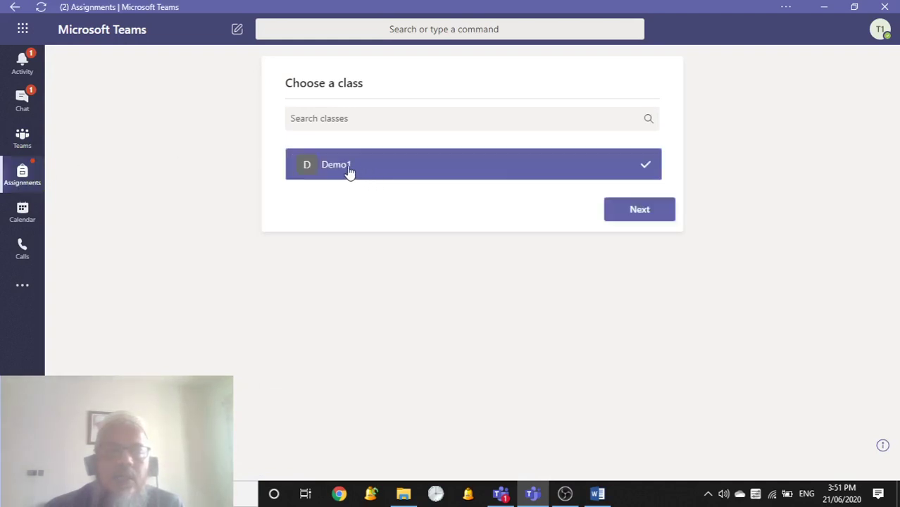
left_click(646, 214)
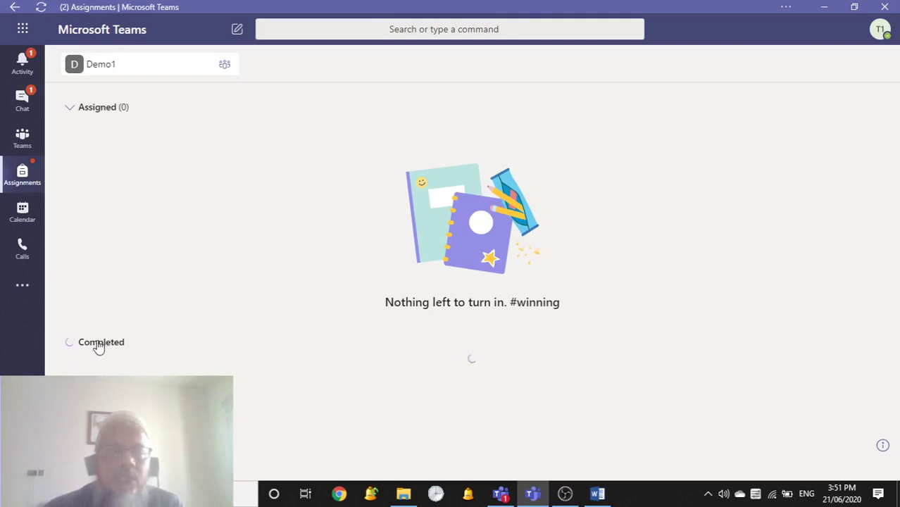
left_click(94, 373)
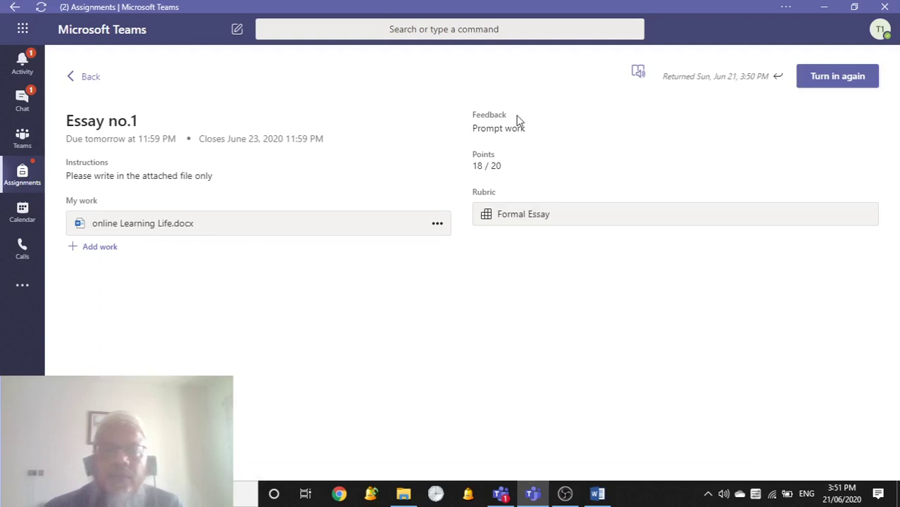
- Review all criteria of the graded Formal Essay rubric as the student, then close it and leave the assignment
left_click(561, 219)
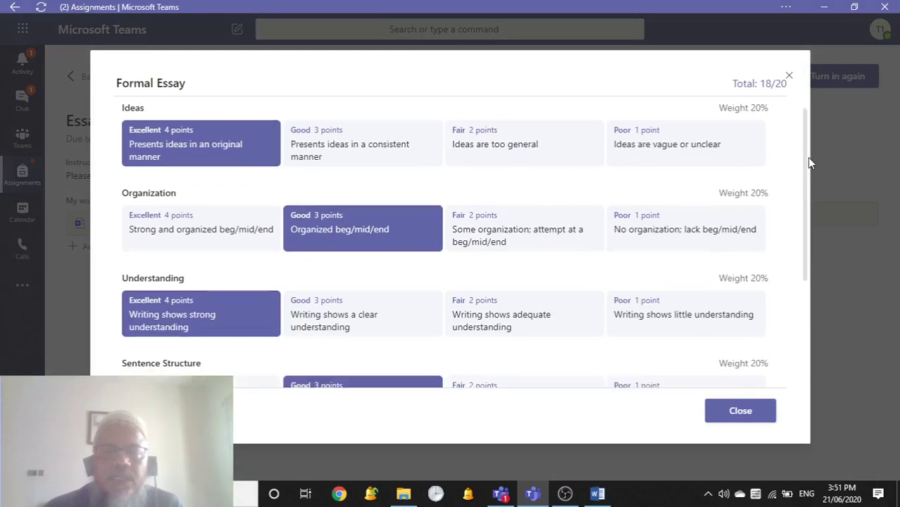
left_click_drag(807, 157, 810, 301)
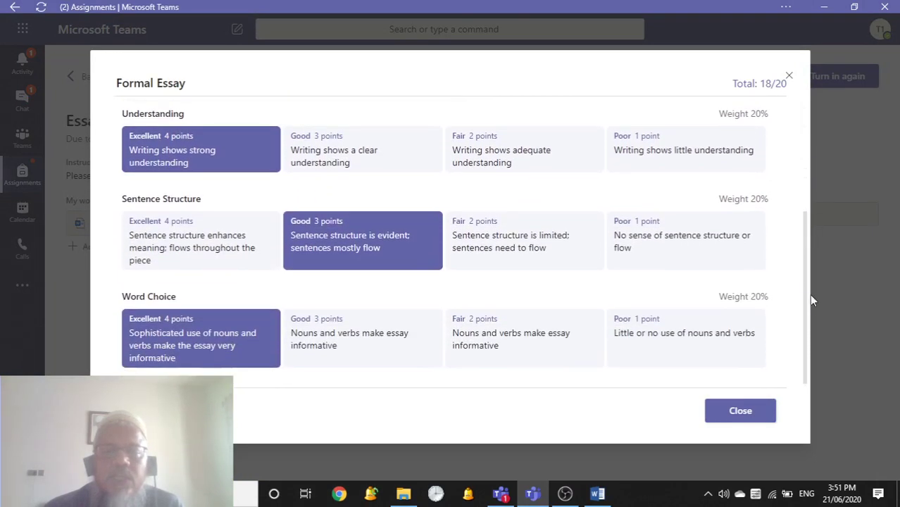
left_click(730, 414)
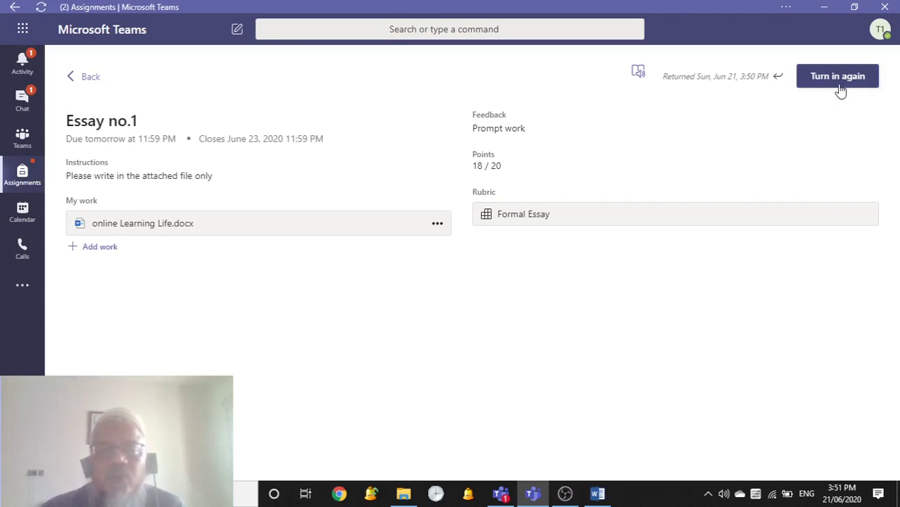
left_click(73, 83)
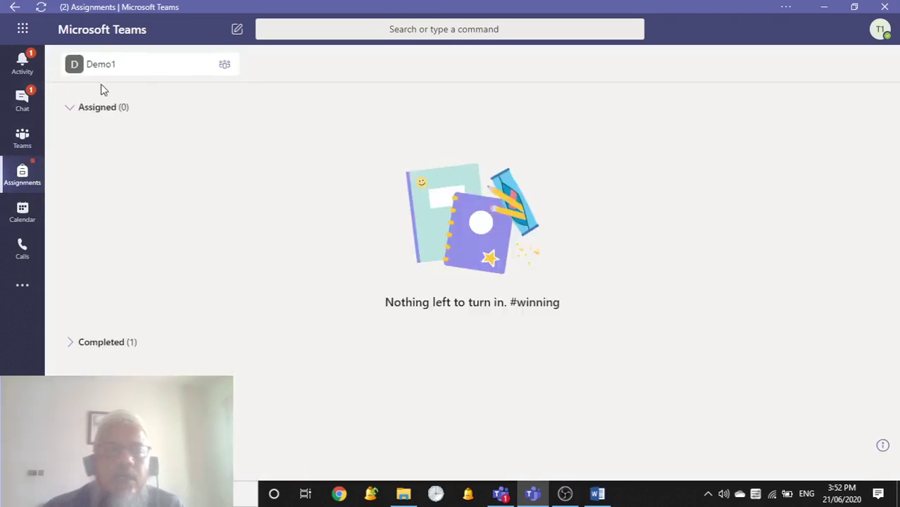
- Open the Demo1 team as the student and view the student's grades
left_click(23, 139)
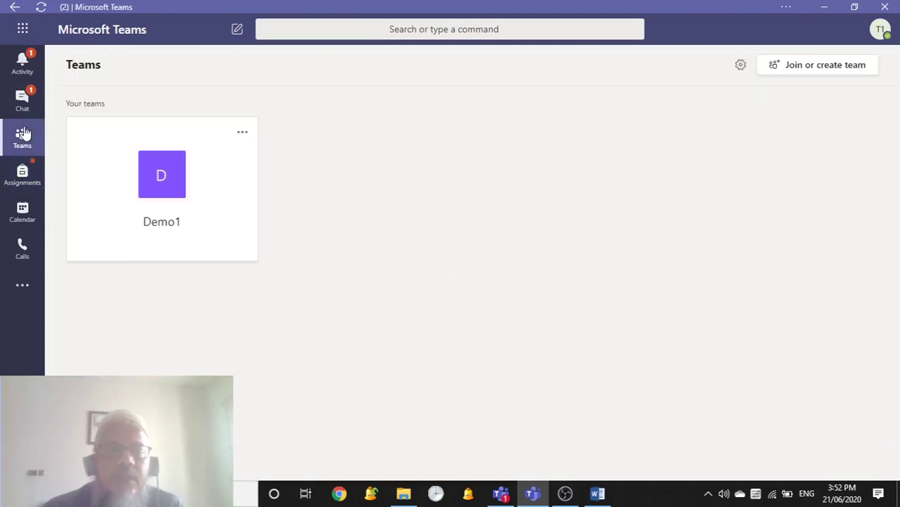
left_click(184, 161)
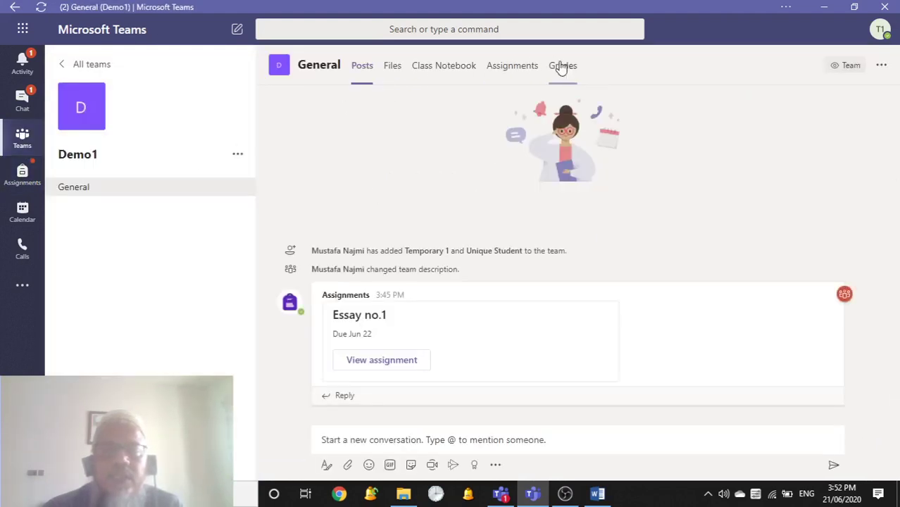
left_click(561, 64)
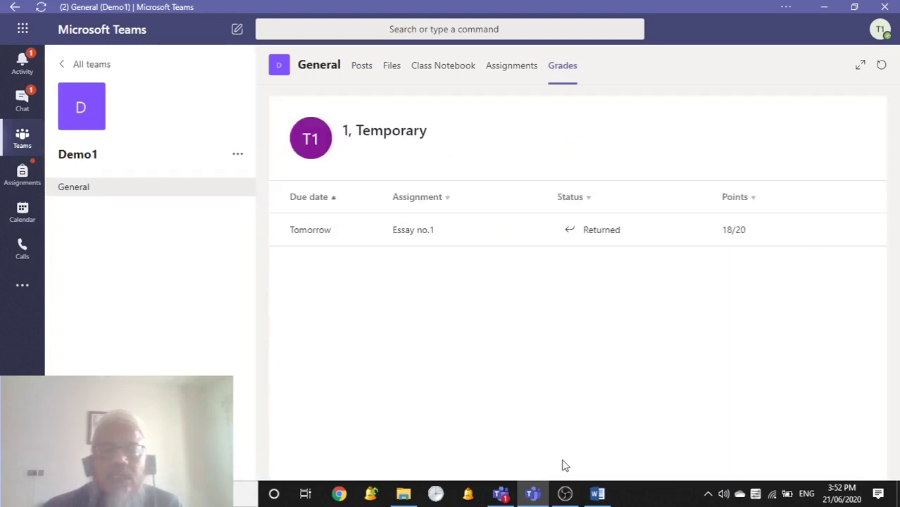
mouse_move(577, 497)
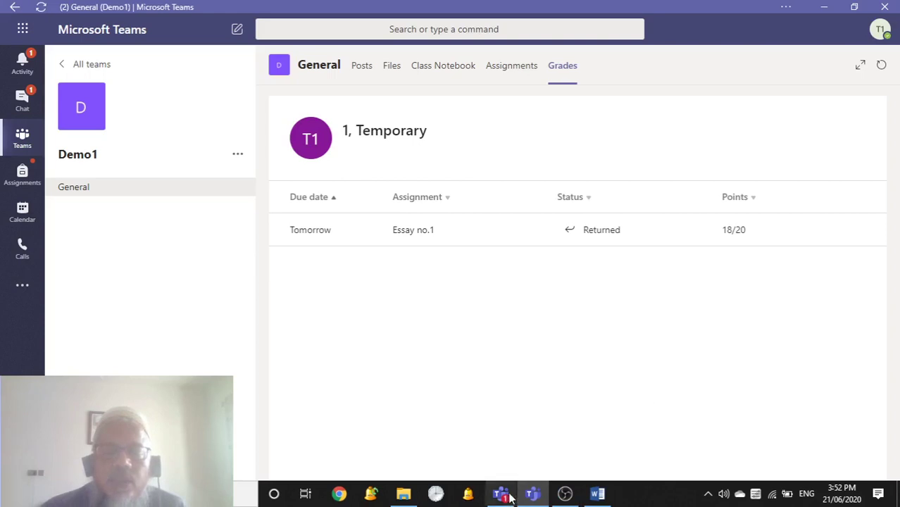
mouse_move(502, 497)
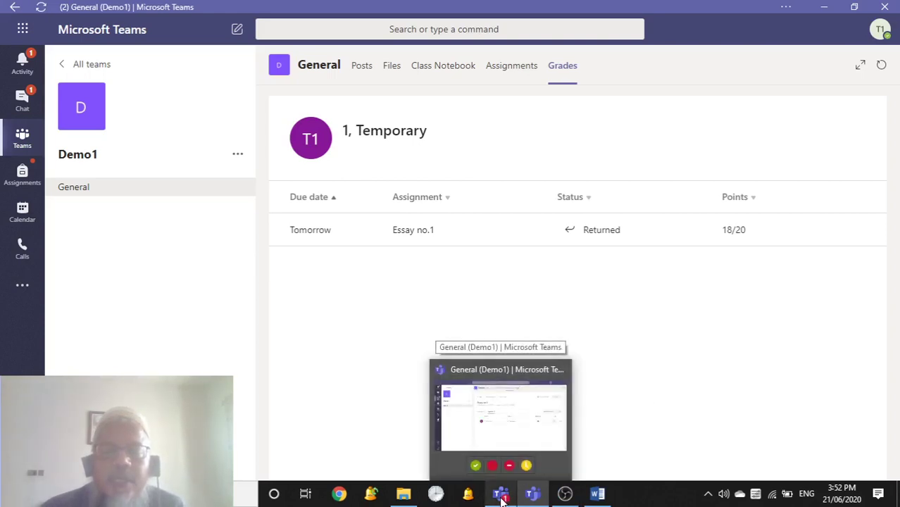